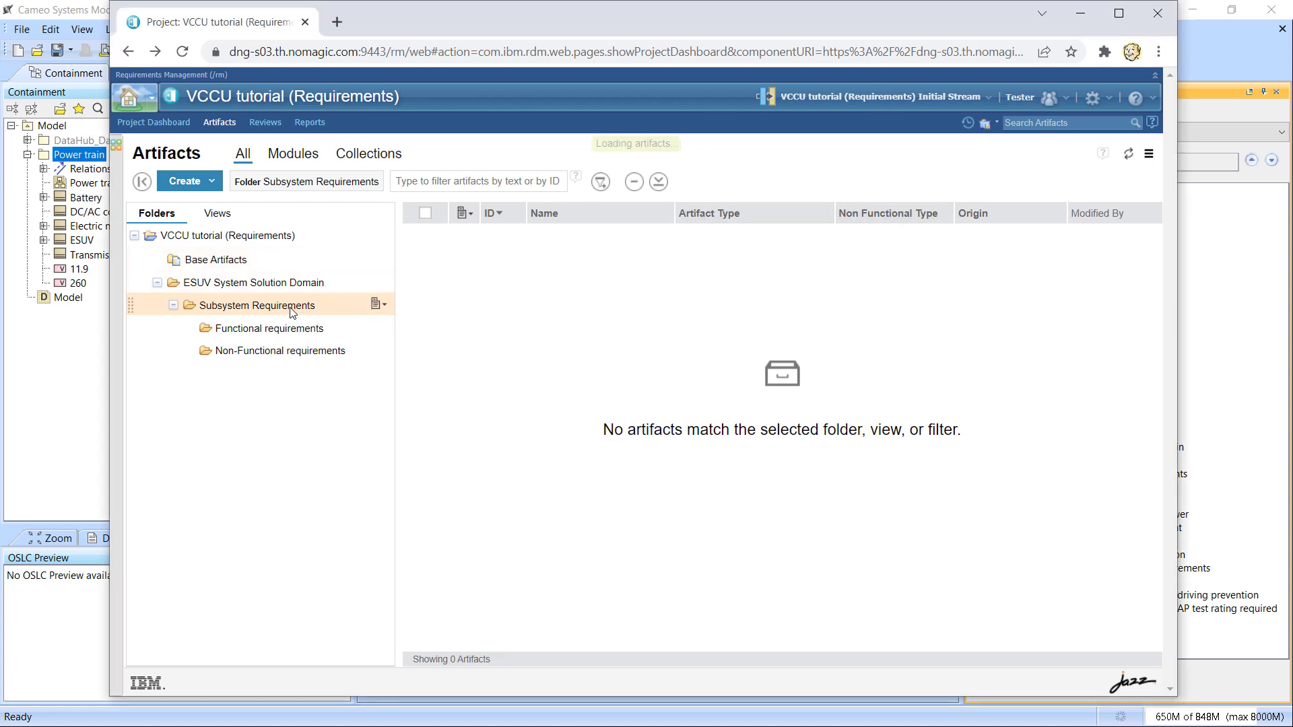
- In the Non-Functional requirements folder, check the types of Alcohol-impaired driving prevention and Safety belts, unchanged
left_click(288, 329)
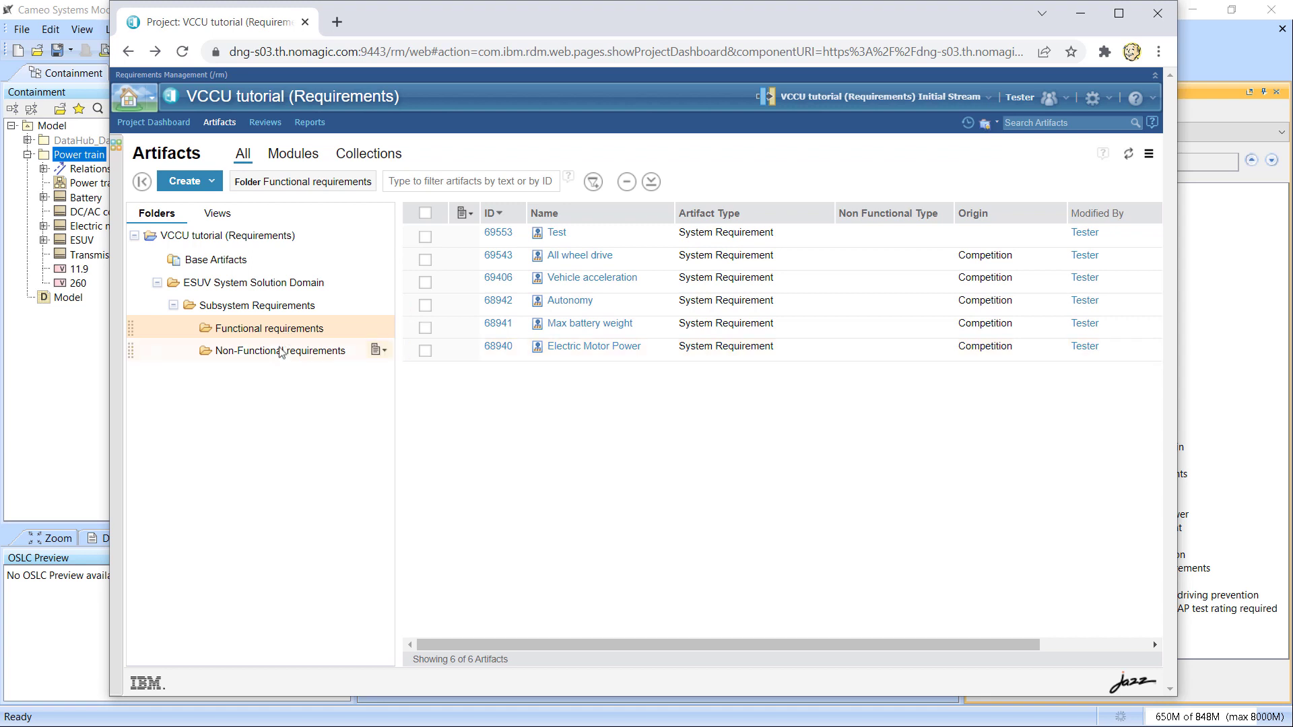
left_click(282, 351)
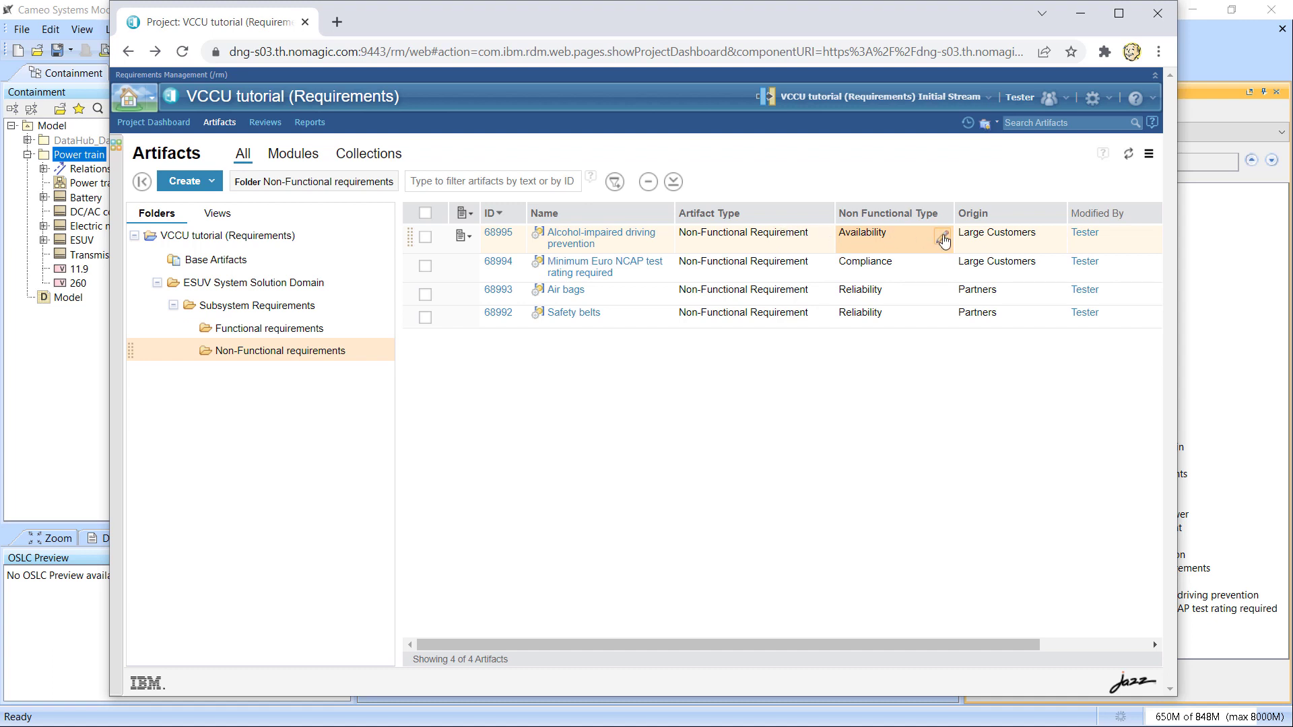
left_click(945, 235)
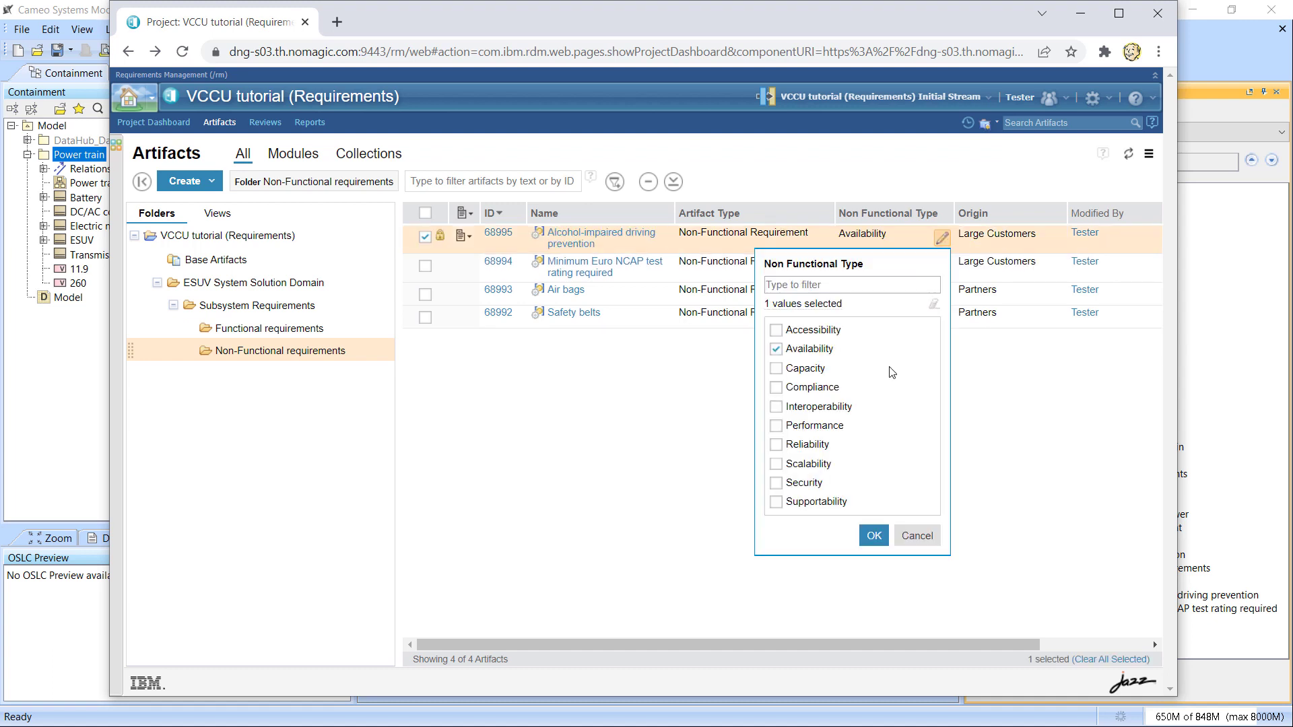
left_click(916, 535)
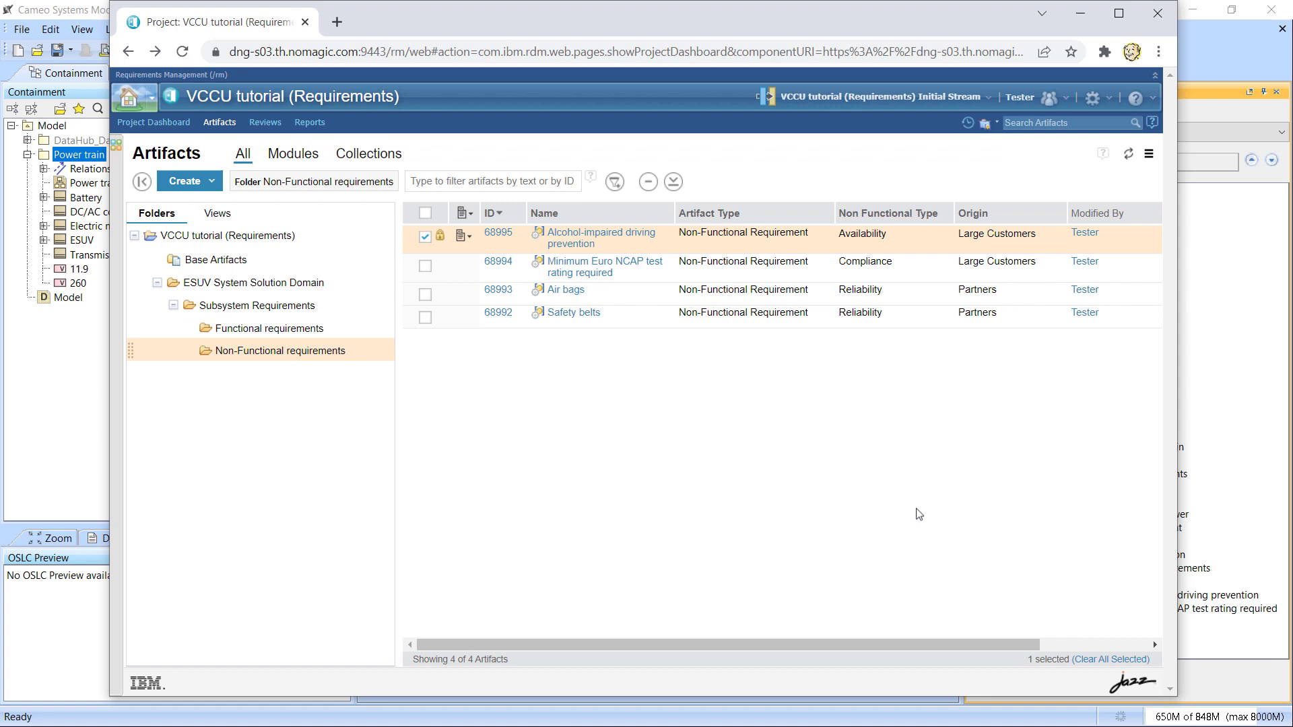
left_click(941, 317)
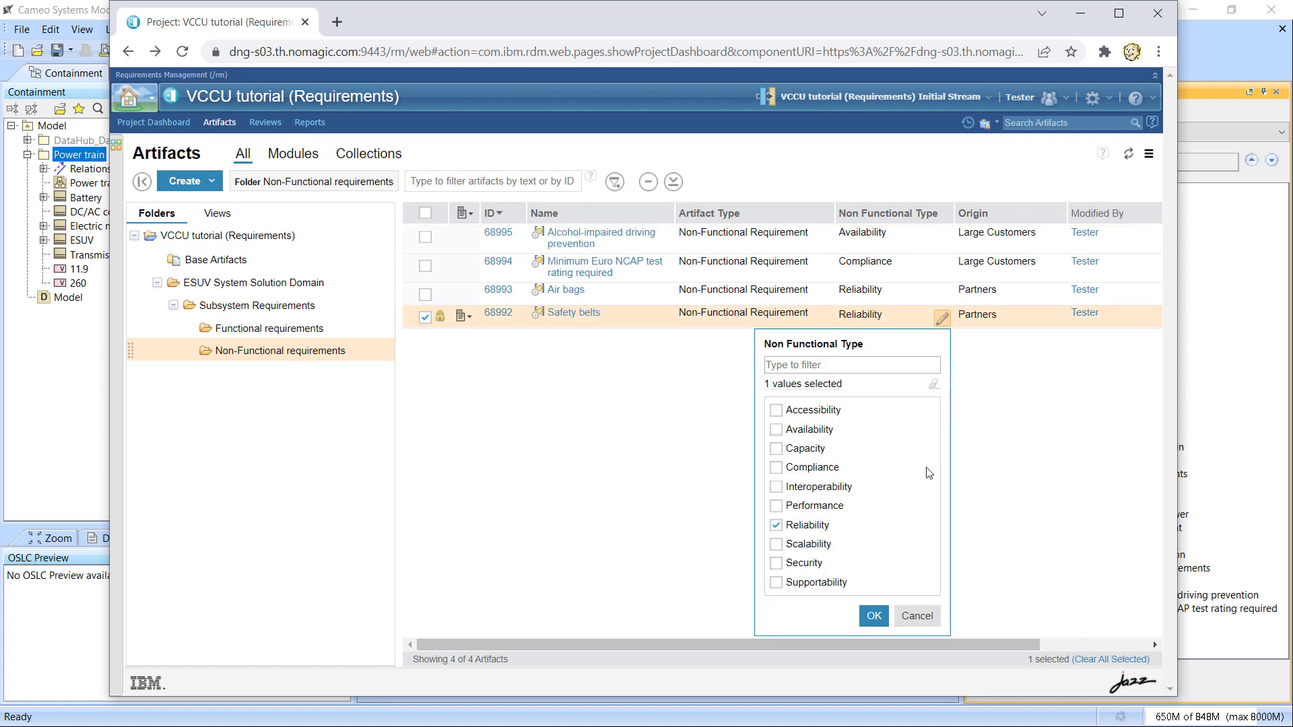
left_click(915, 618)
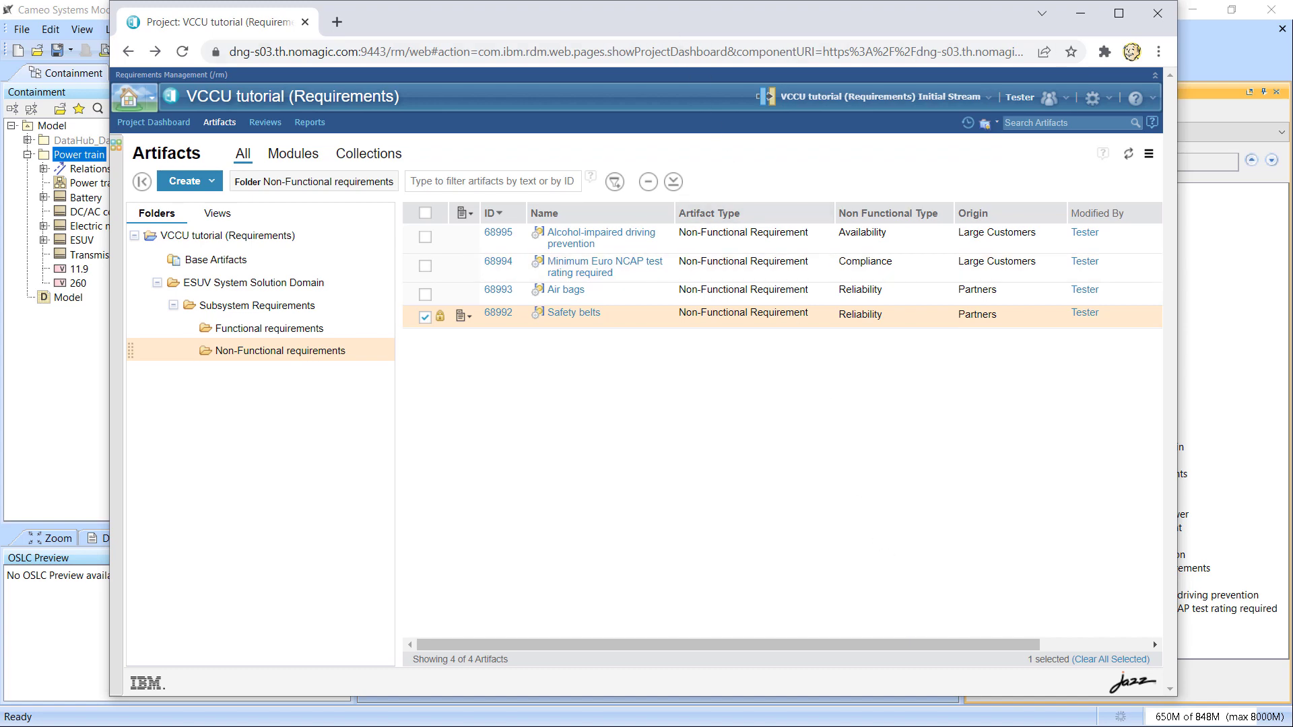
- In Cameo, browse the DataHub requirement folders, then drag VCCU tutorial (Requirements) onto Model
key("alt+Tab")
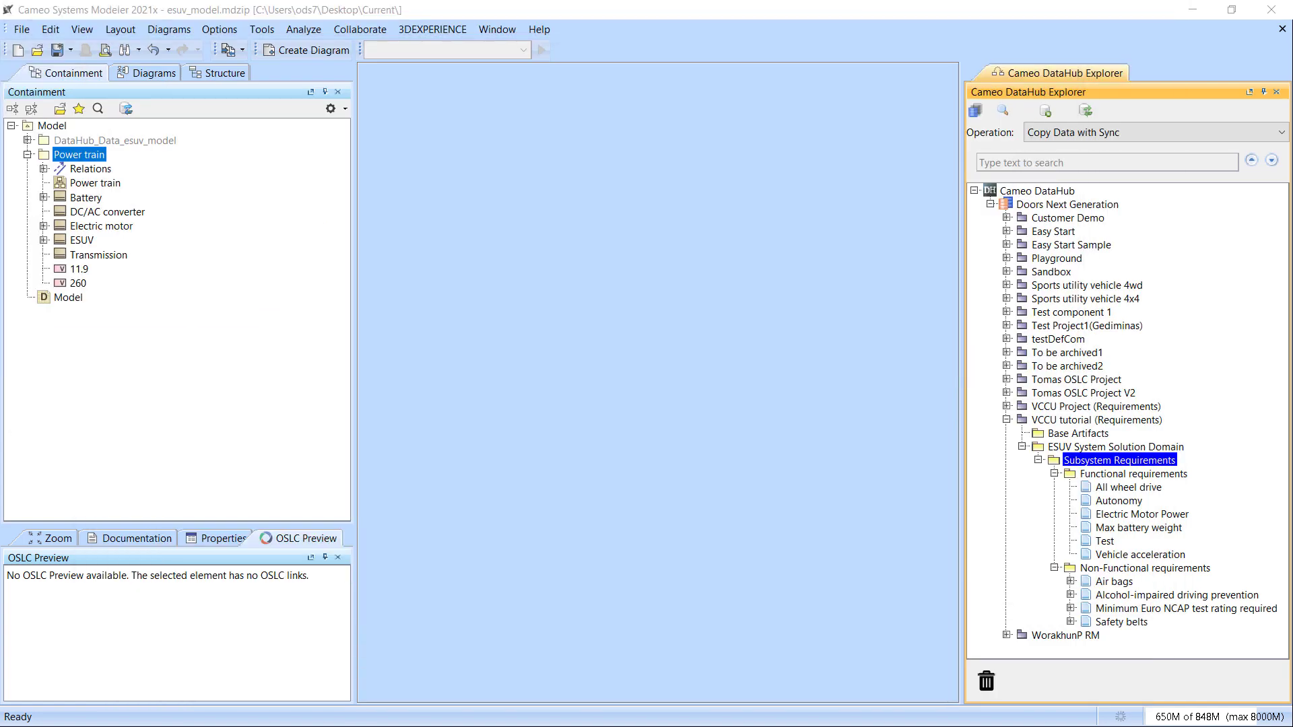
left_click(1104, 475)
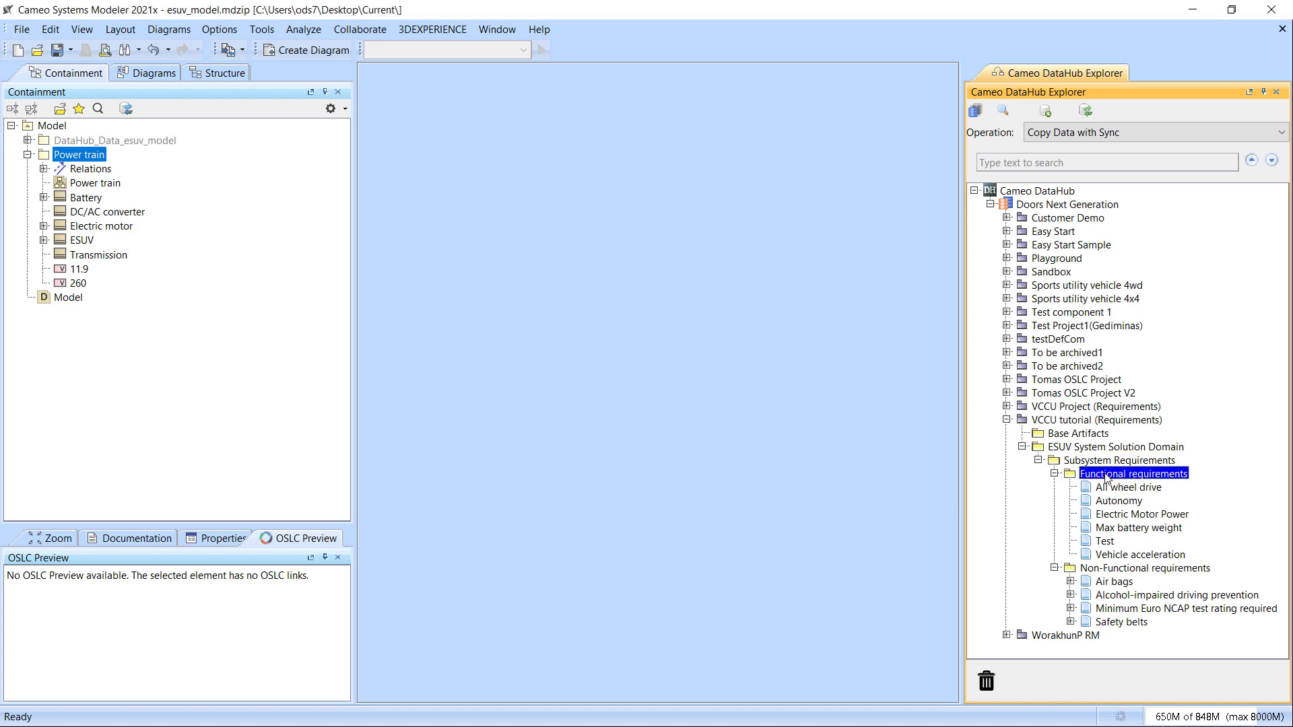
left_click(1125, 570)
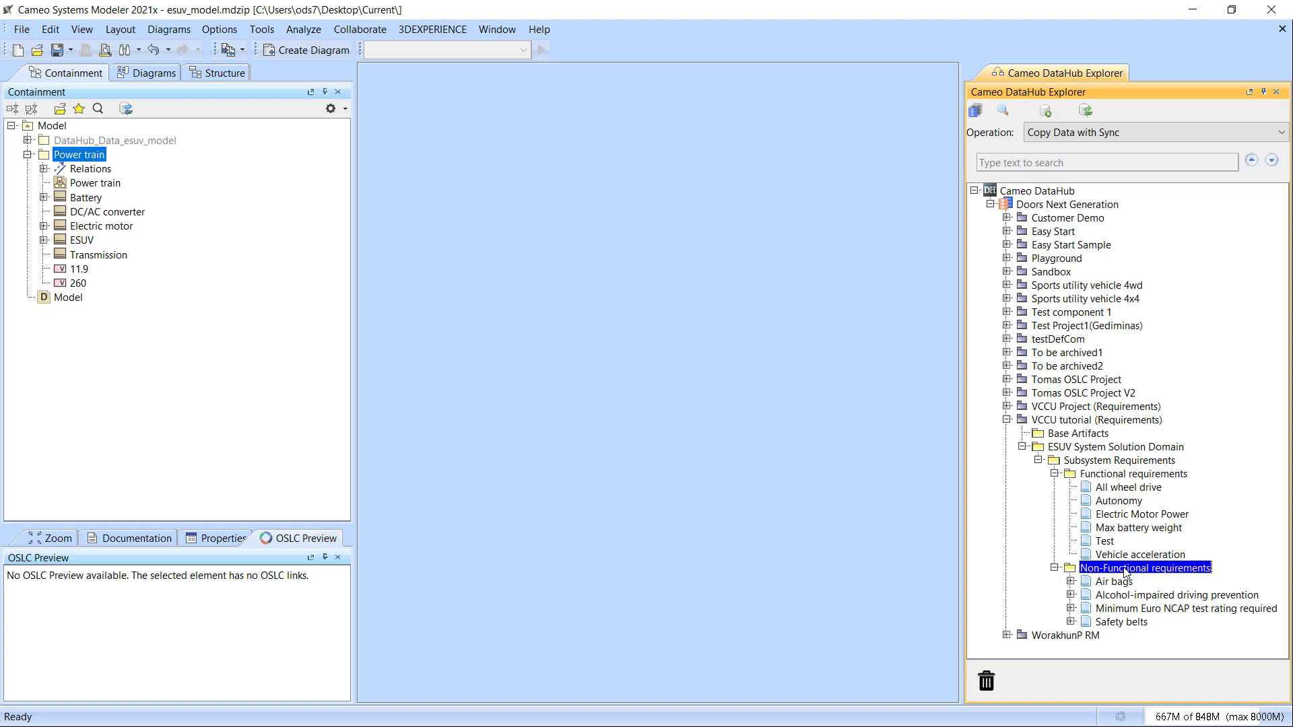
left_click(1117, 463)
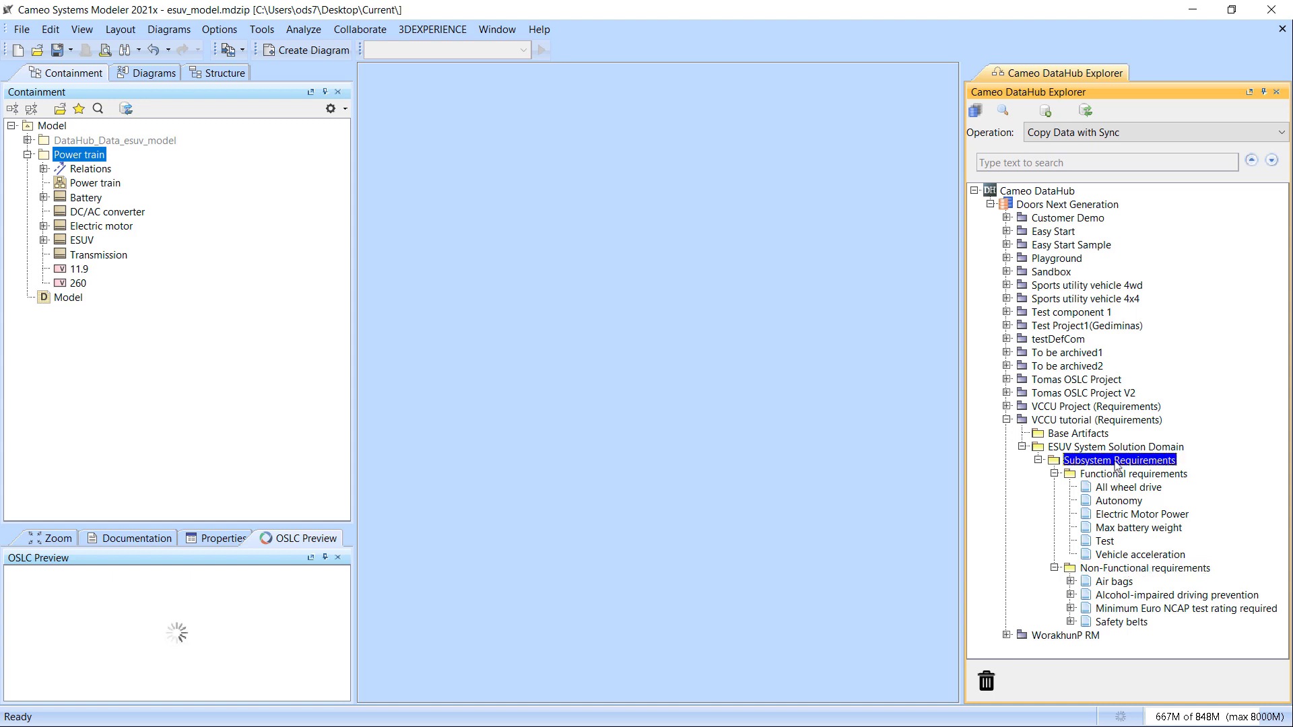
left_click_drag(1091, 420, 52, 127)
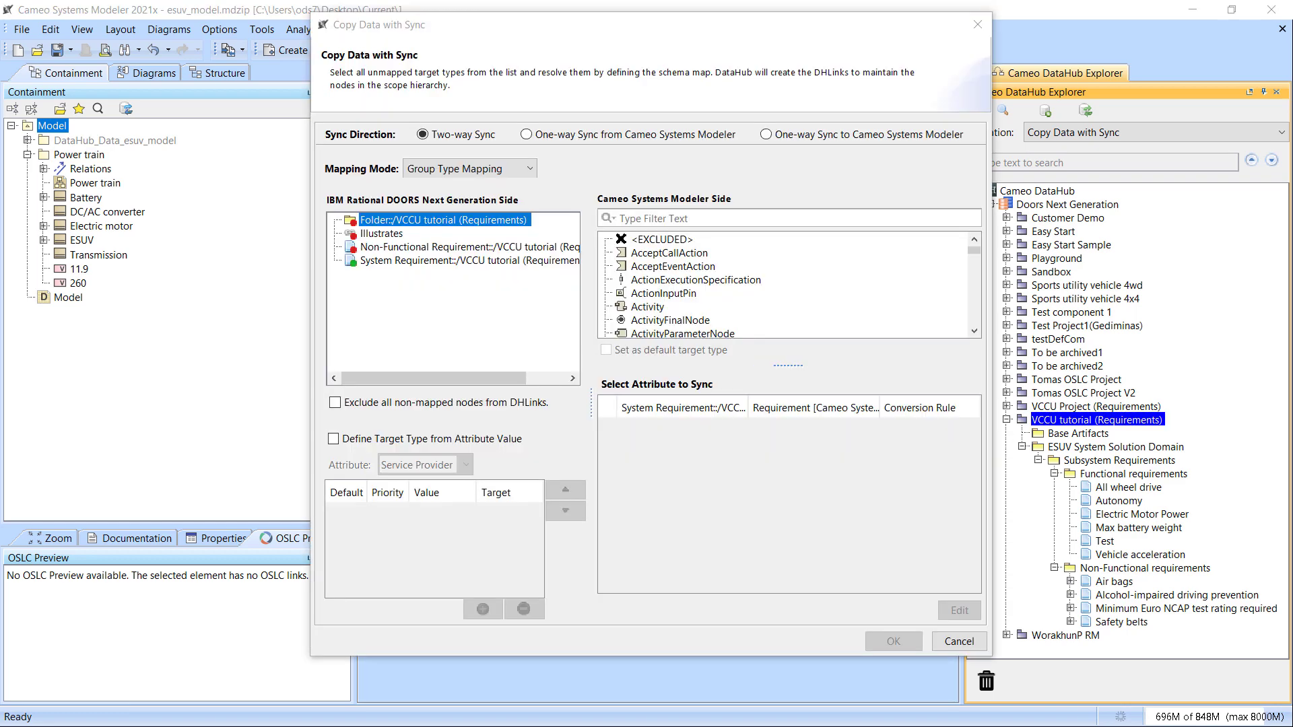
- Map DOORS folders to Package and Illustrates links to Refine
left_click(782, 218)
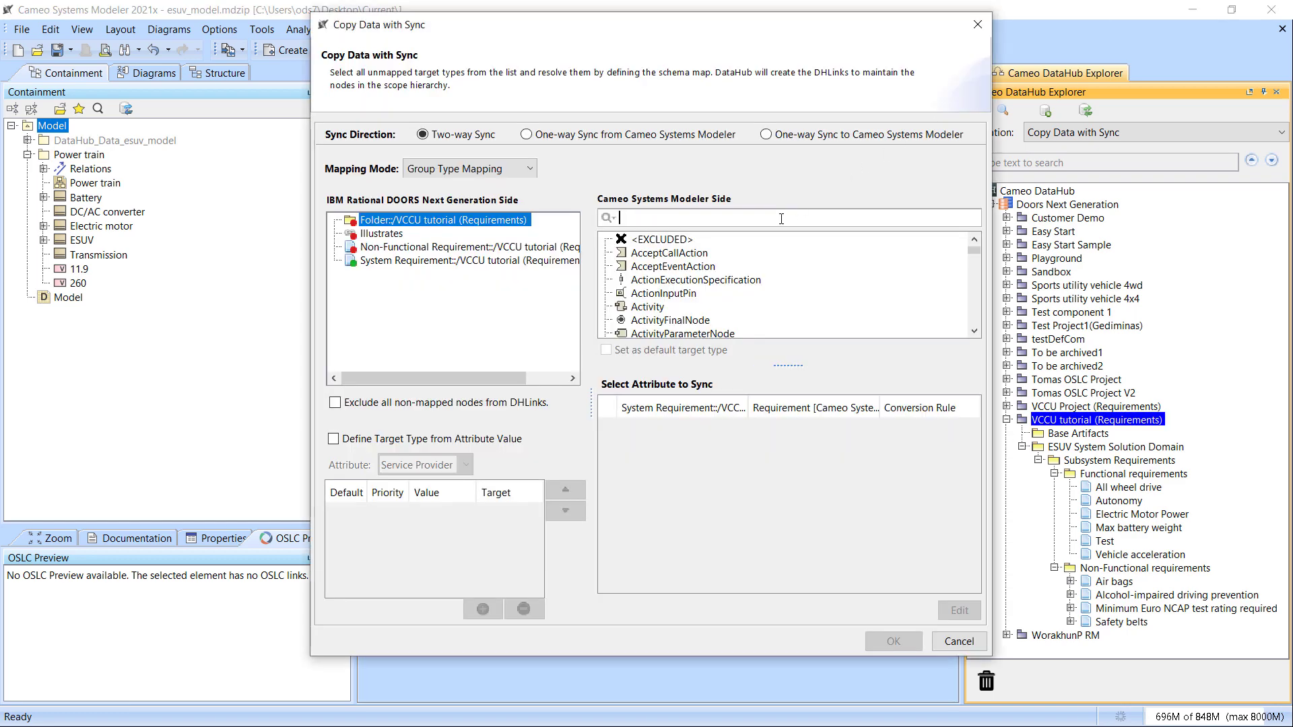
type("pac")
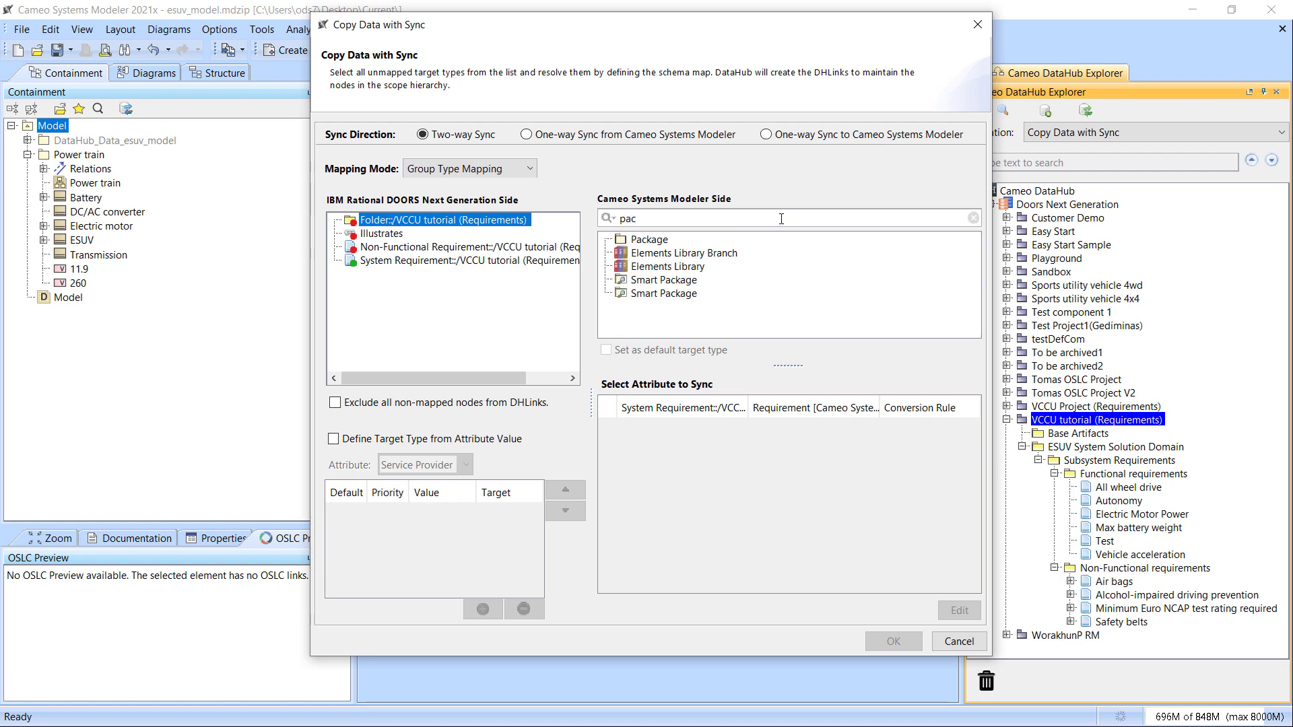
left_click(640, 241)
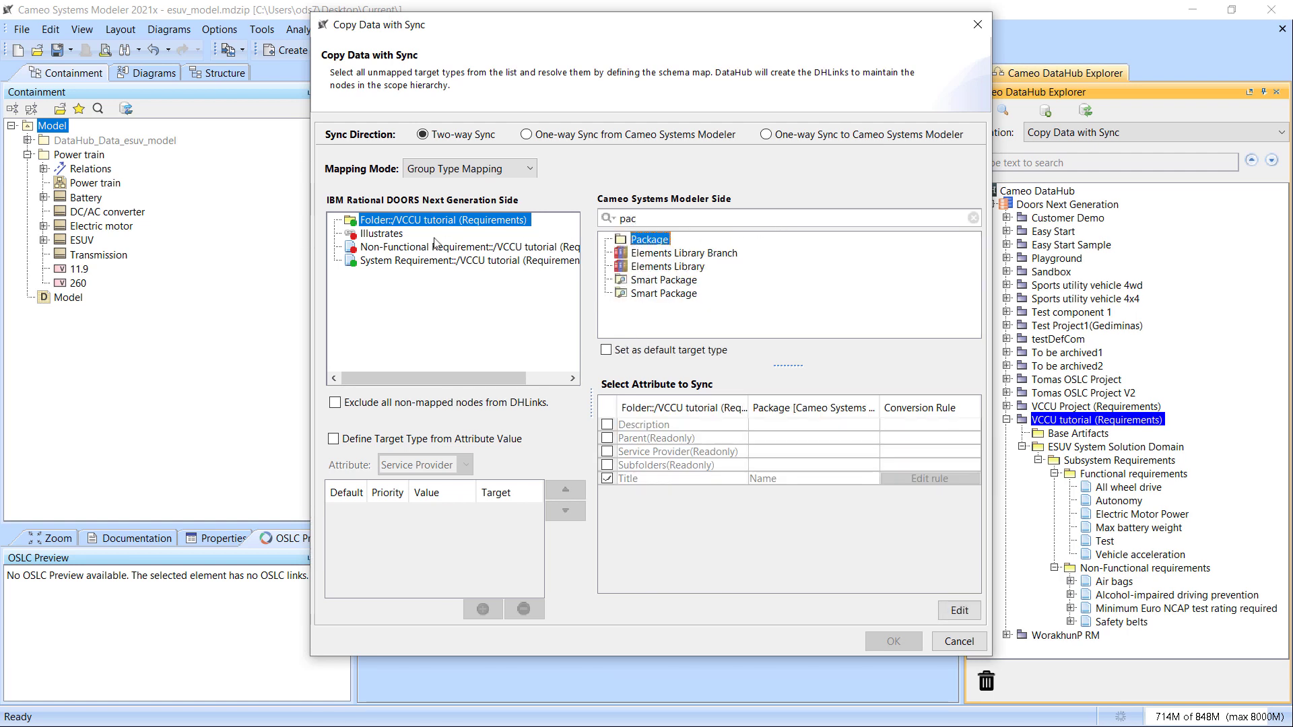
left_click(378, 236)
left_click_drag(640, 218, 605, 217)
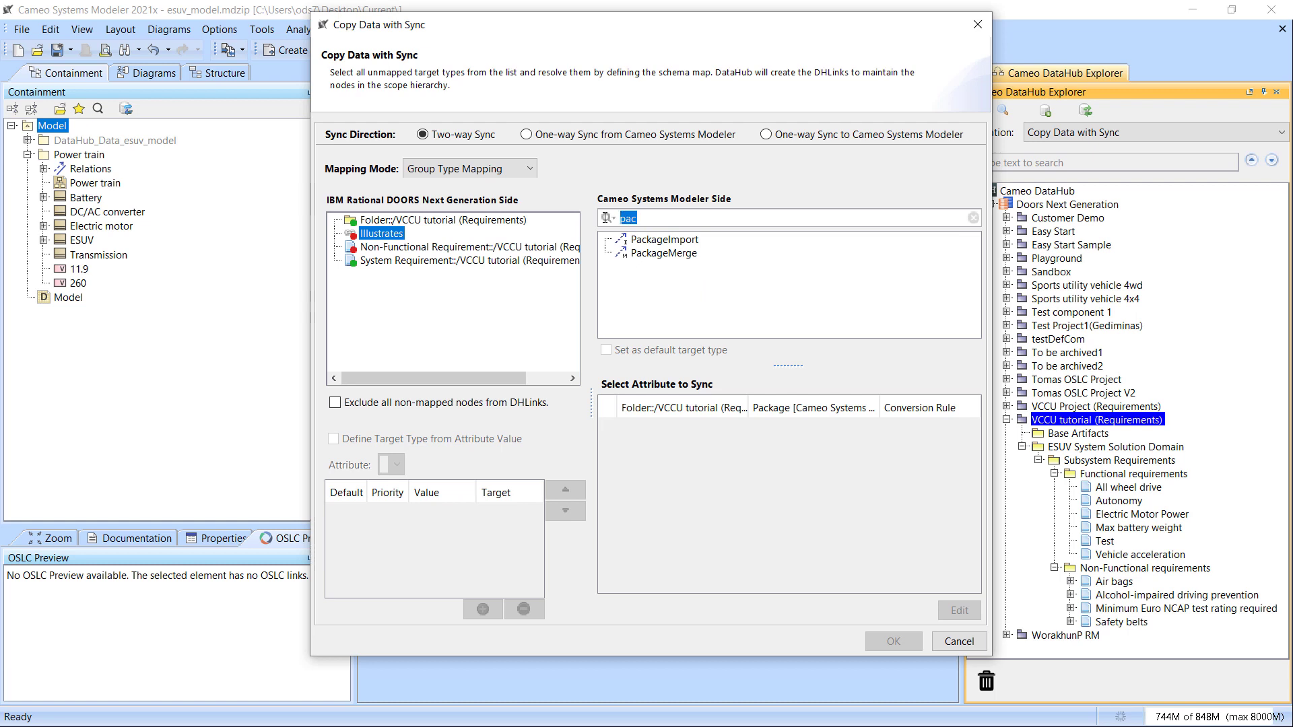
type("r")
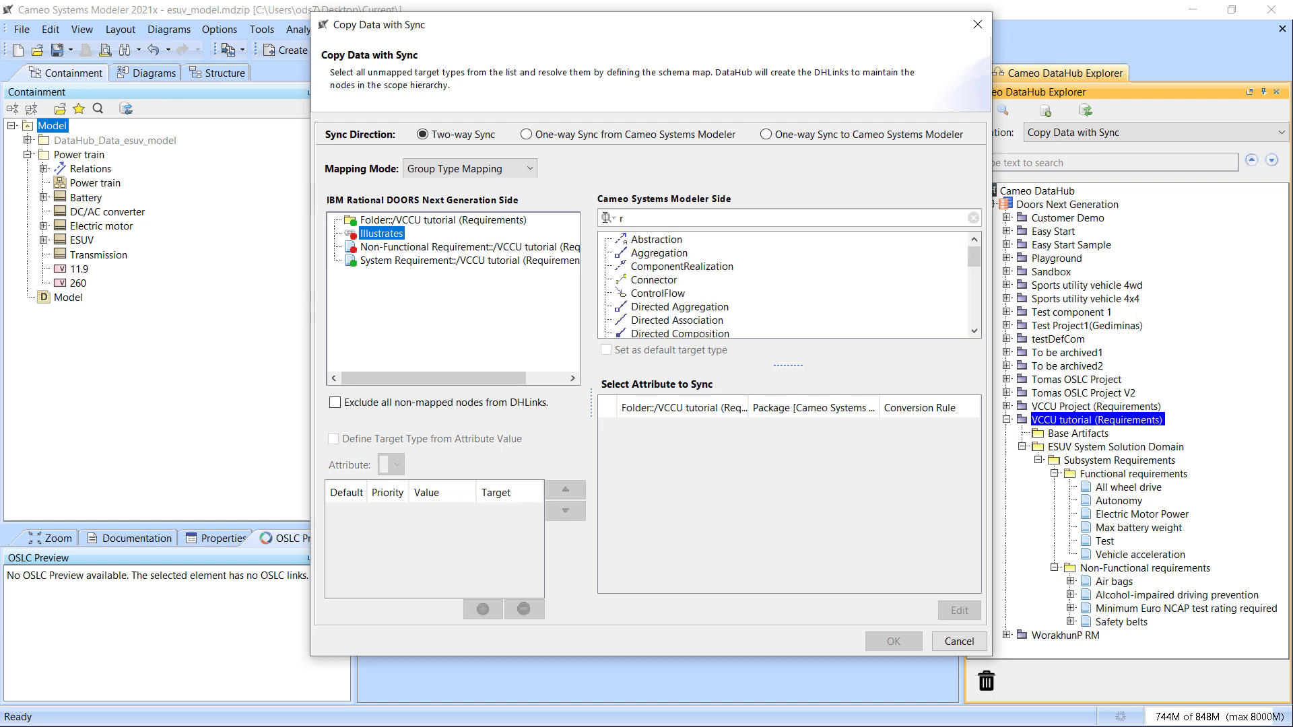
type("ef")
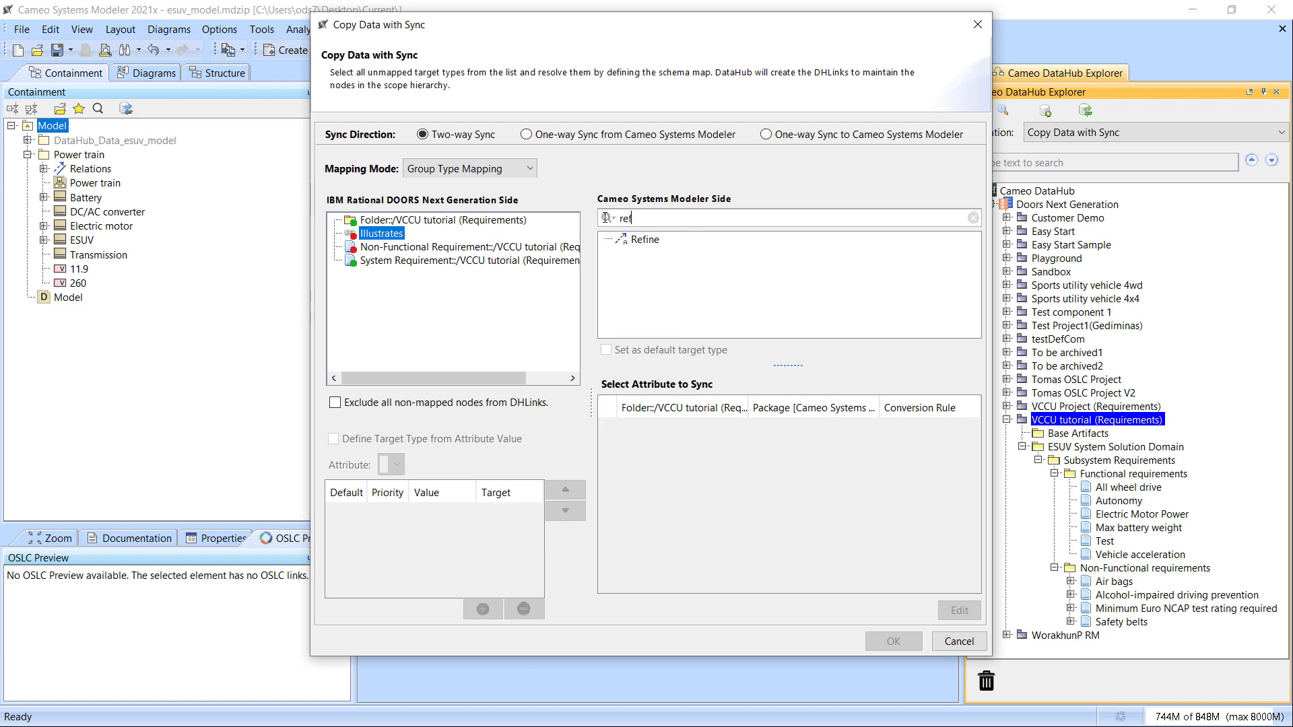
left_click(648, 241)
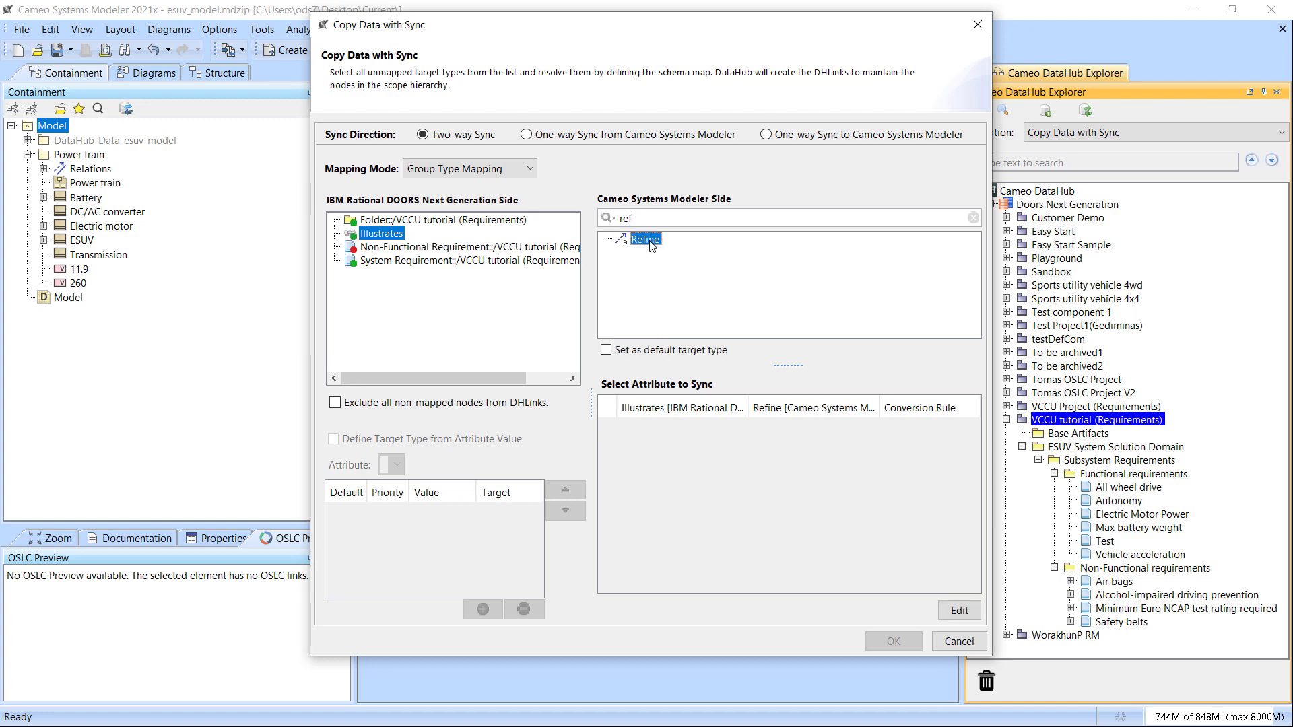
- Map System Requirement to Functional Requirement
left_click(974, 218)
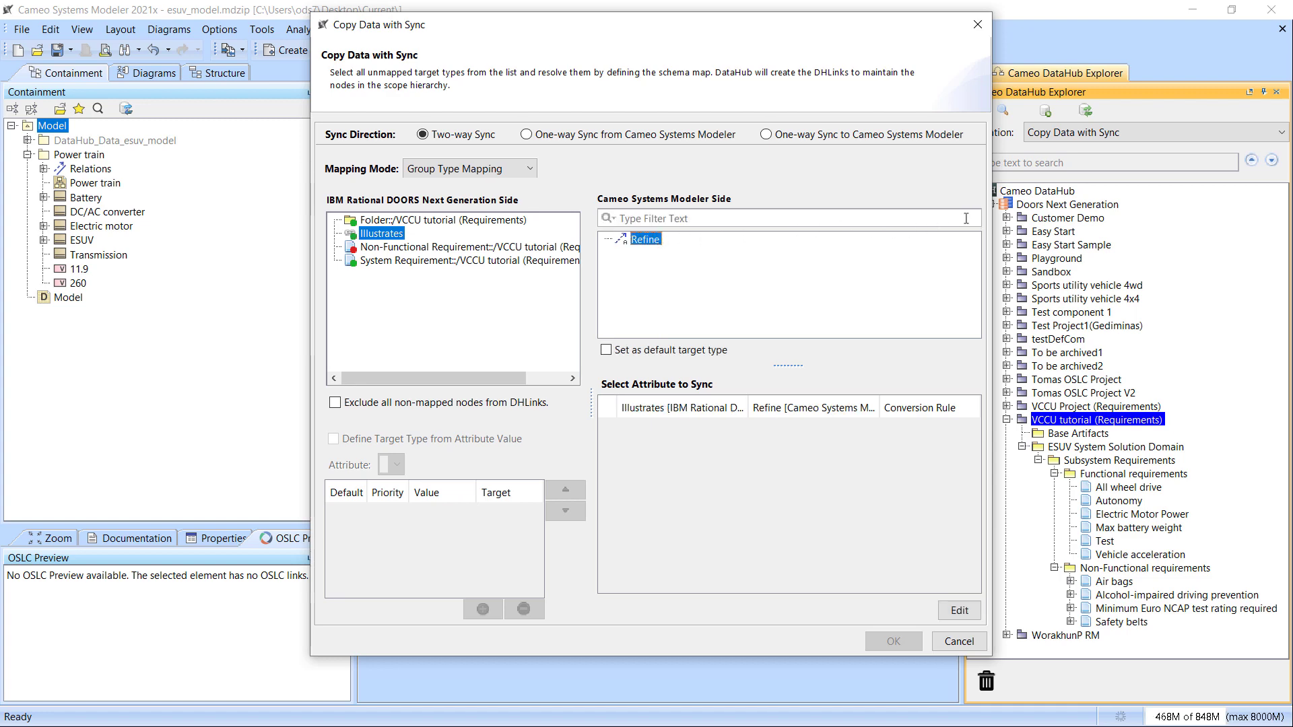
left_click(386, 262)
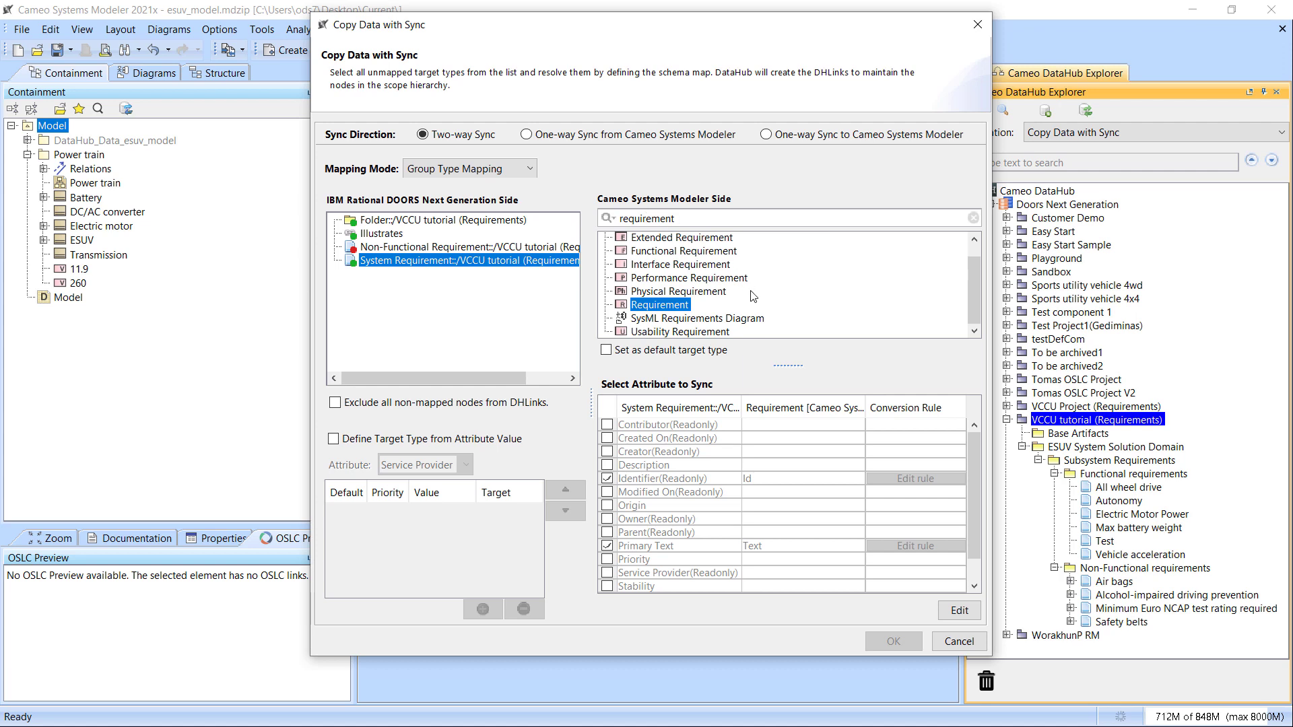
left_click(713, 256)
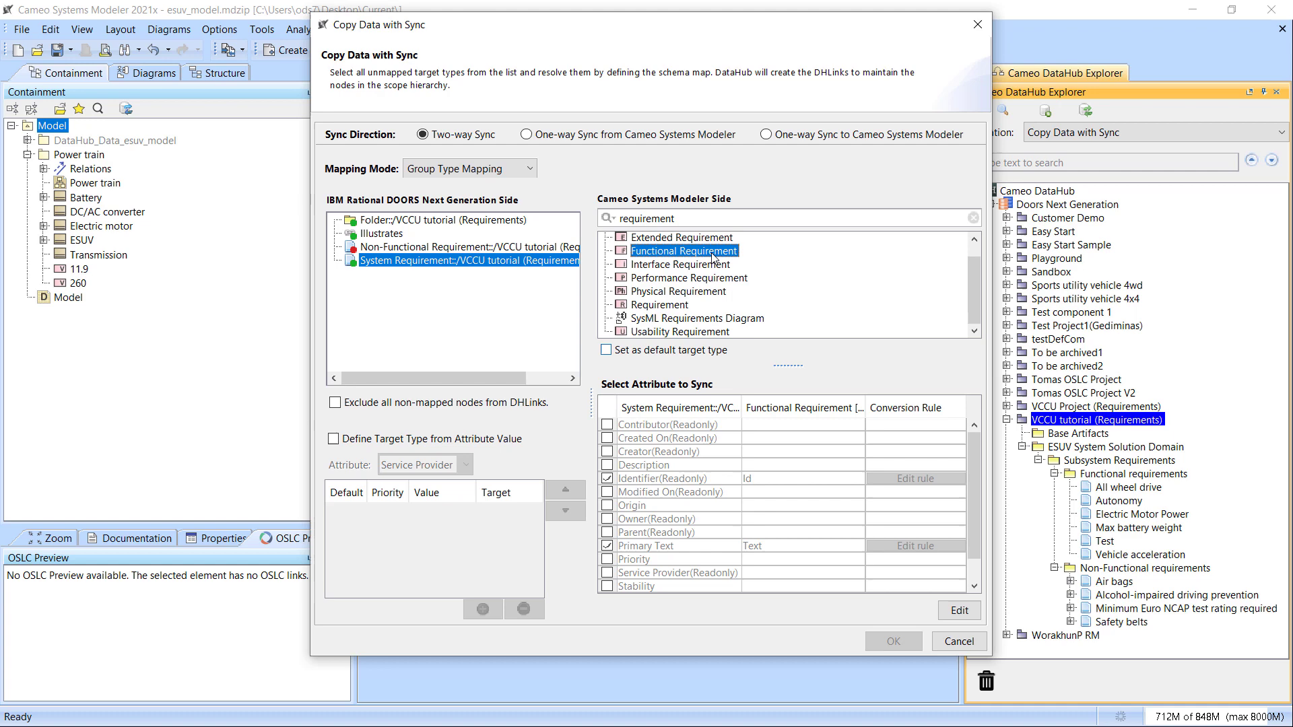
scroll(775, 537, "down", 1)
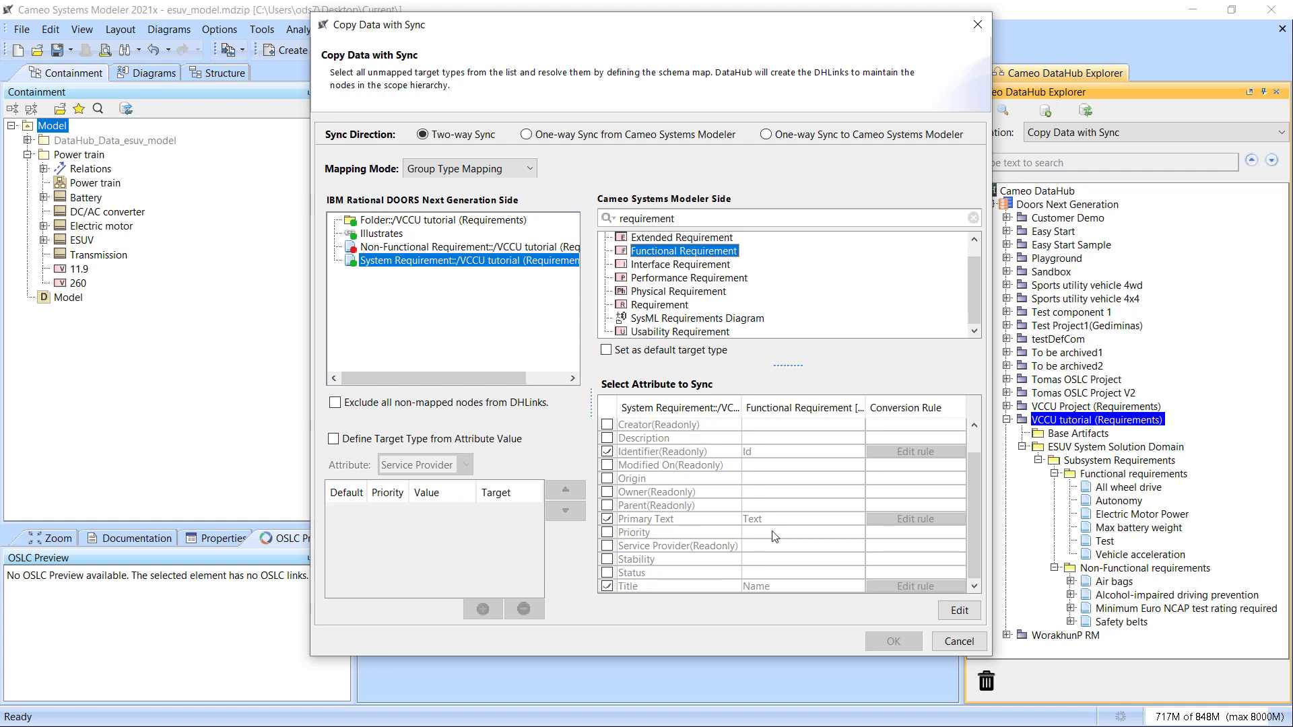
- For Non-Functional Requirement, decide the target type from the Non Functional Type attribute value
left_click(434, 250)
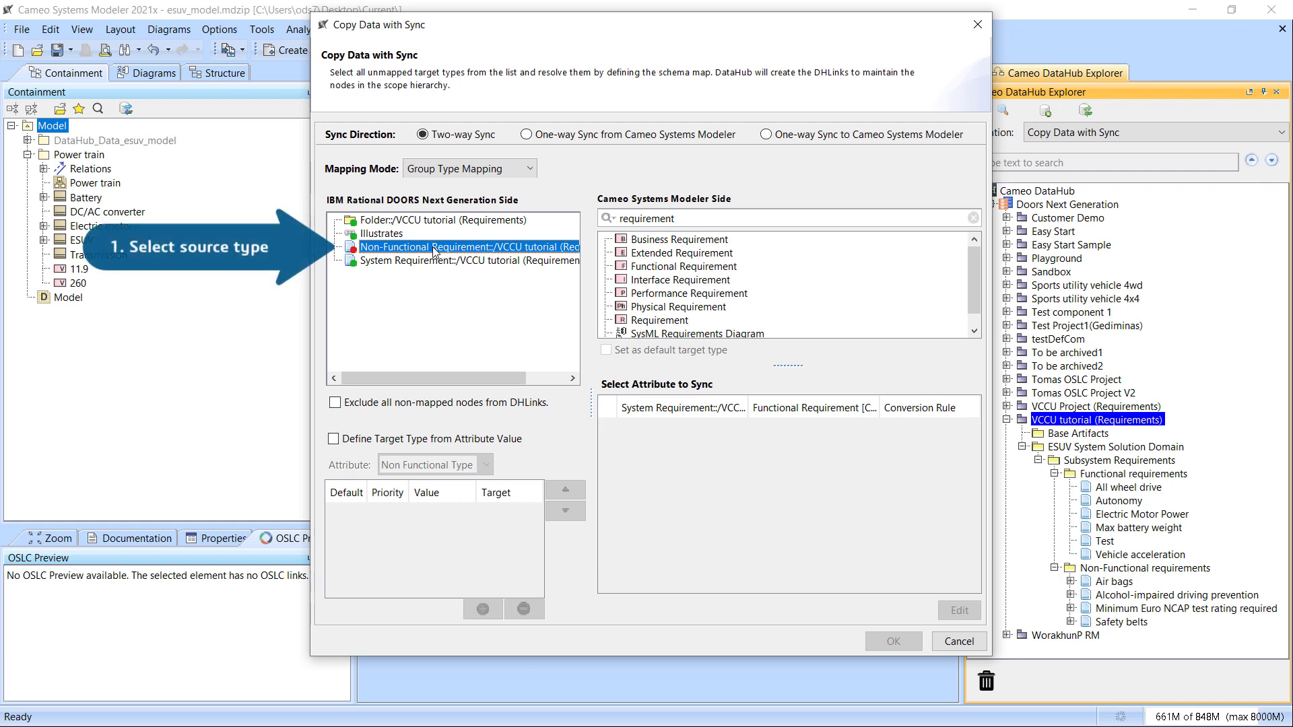
left_click(375, 440)
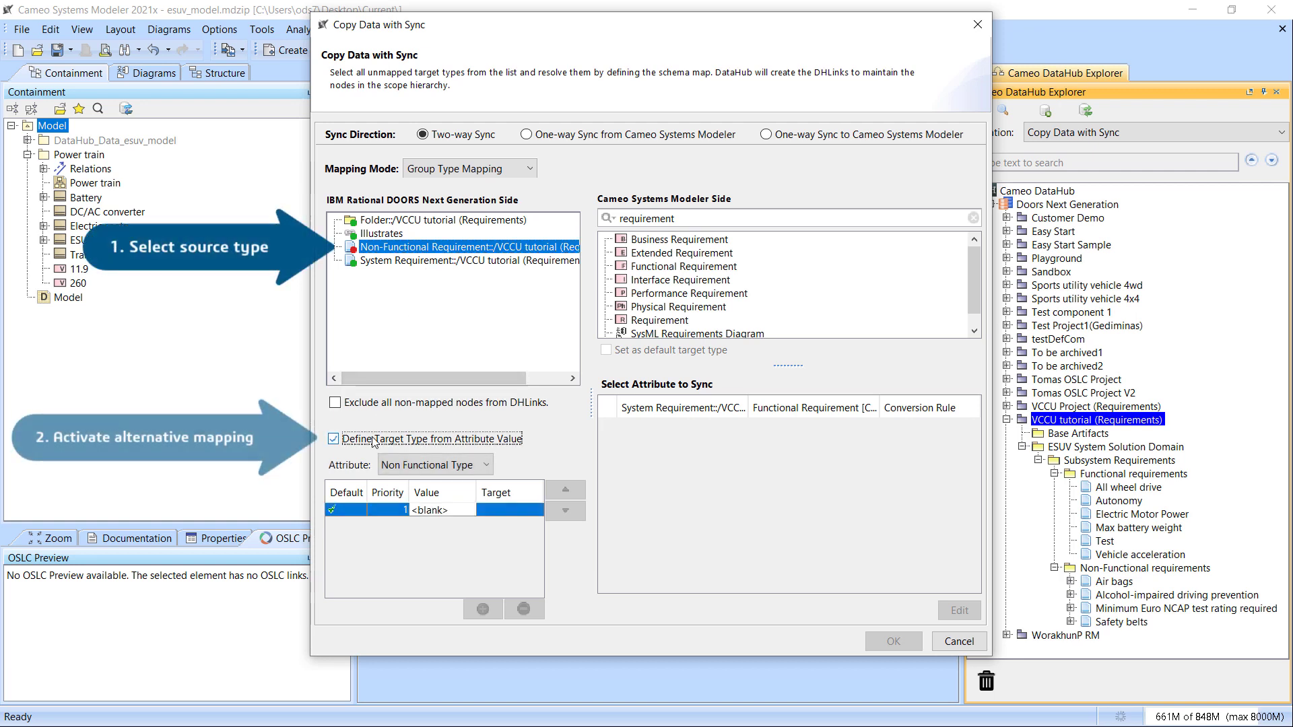
left_click(442, 460)
mouse_move(483, 502)
left_mouse_down()
mouse_move(482, 556)
mouse_move(484, 511)
left_mouse_up()
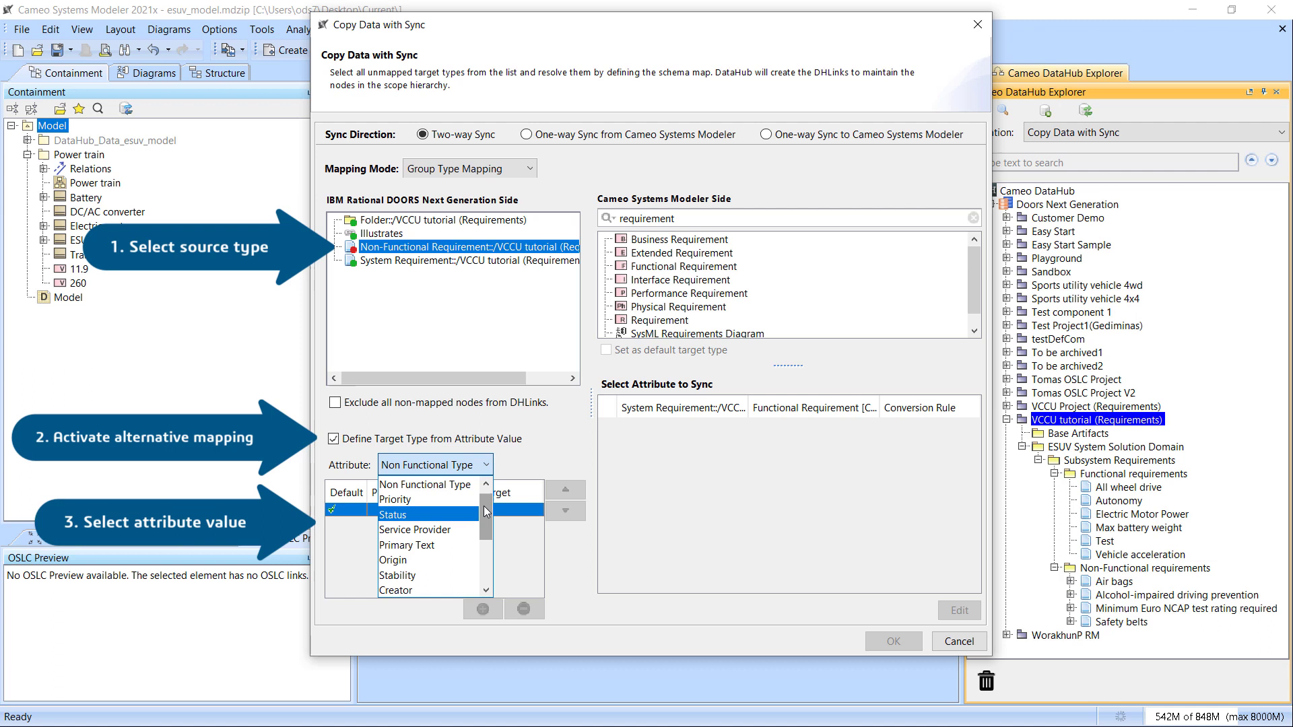
left_click(428, 485)
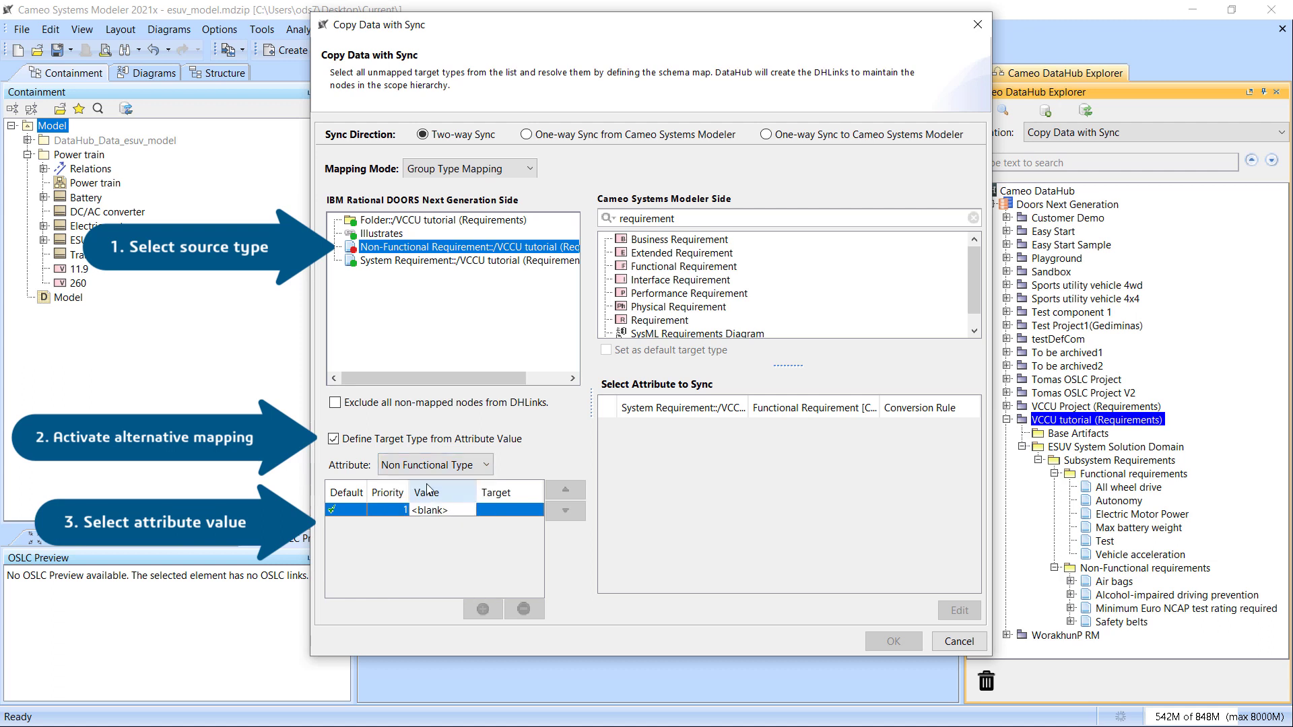
- Add a rule sending Availability requirements to Usability Requirement
left_click(441, 511)
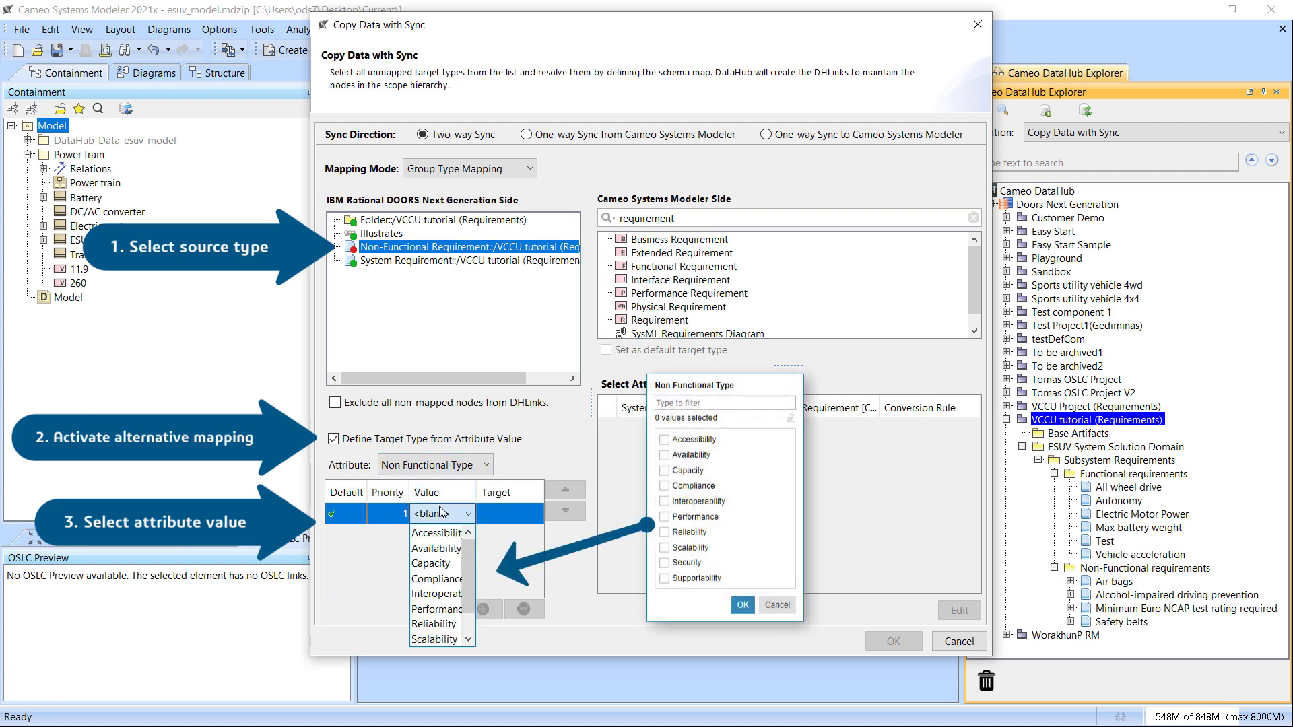
left_click(443, 550)
left_click(510, 510)
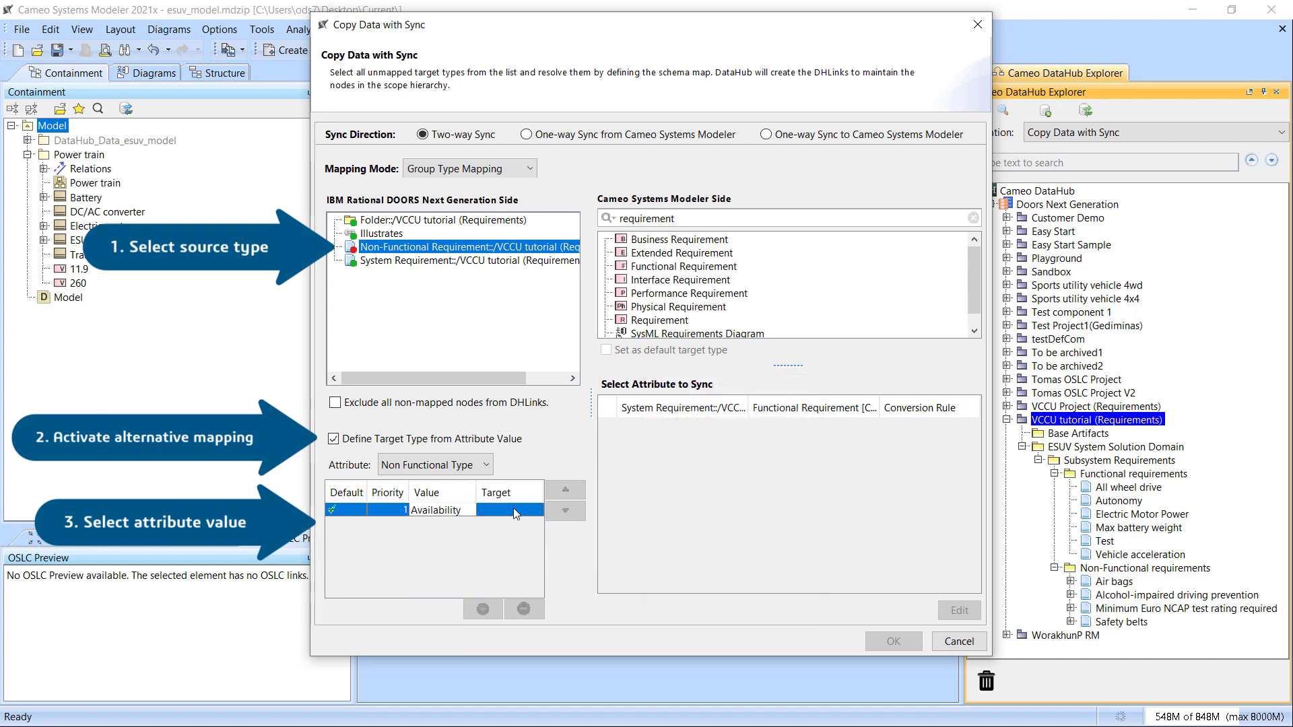
scroll(843, 327, "down", 1)
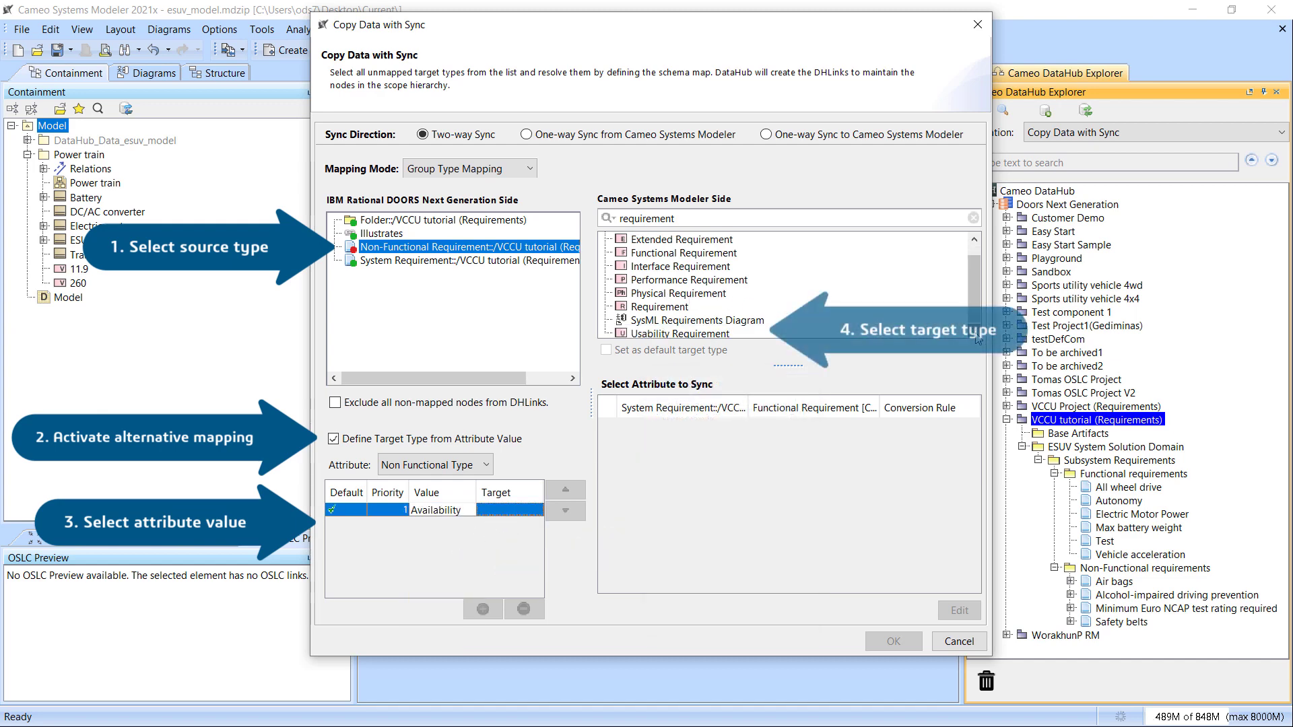
left_click(724, 333)
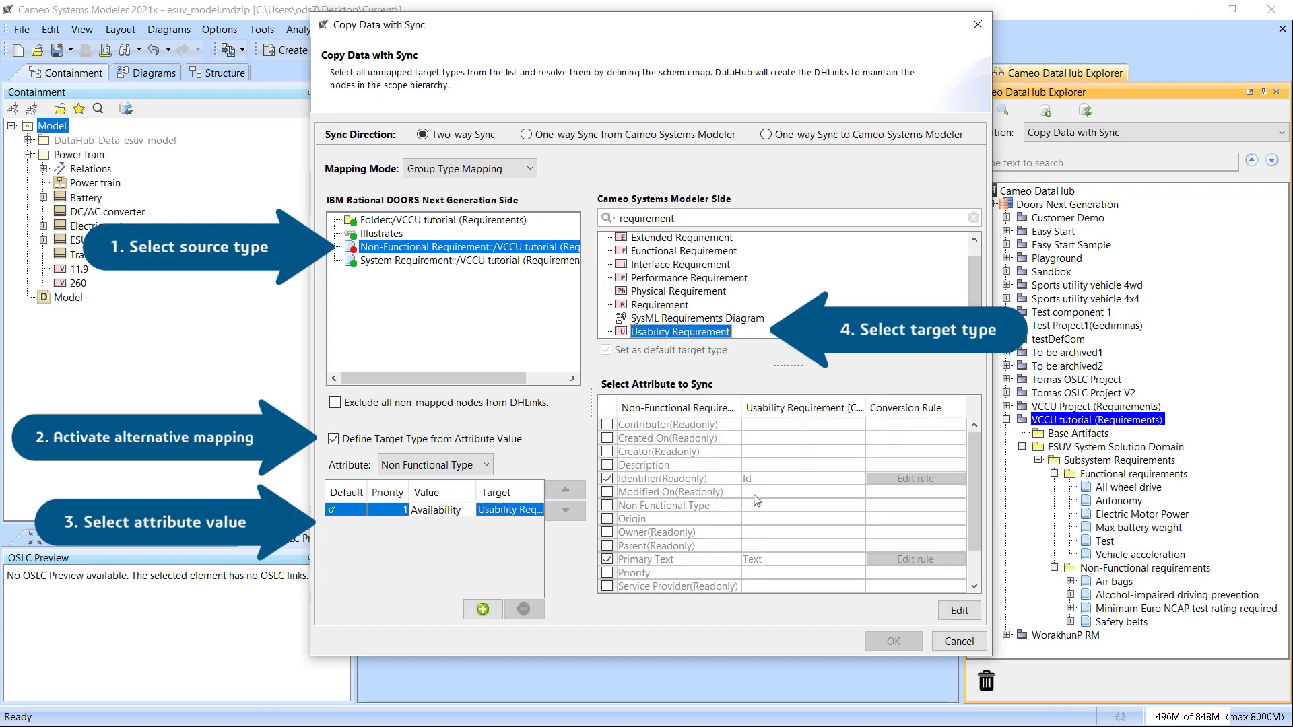
scroll(767, 547, "down", 1)
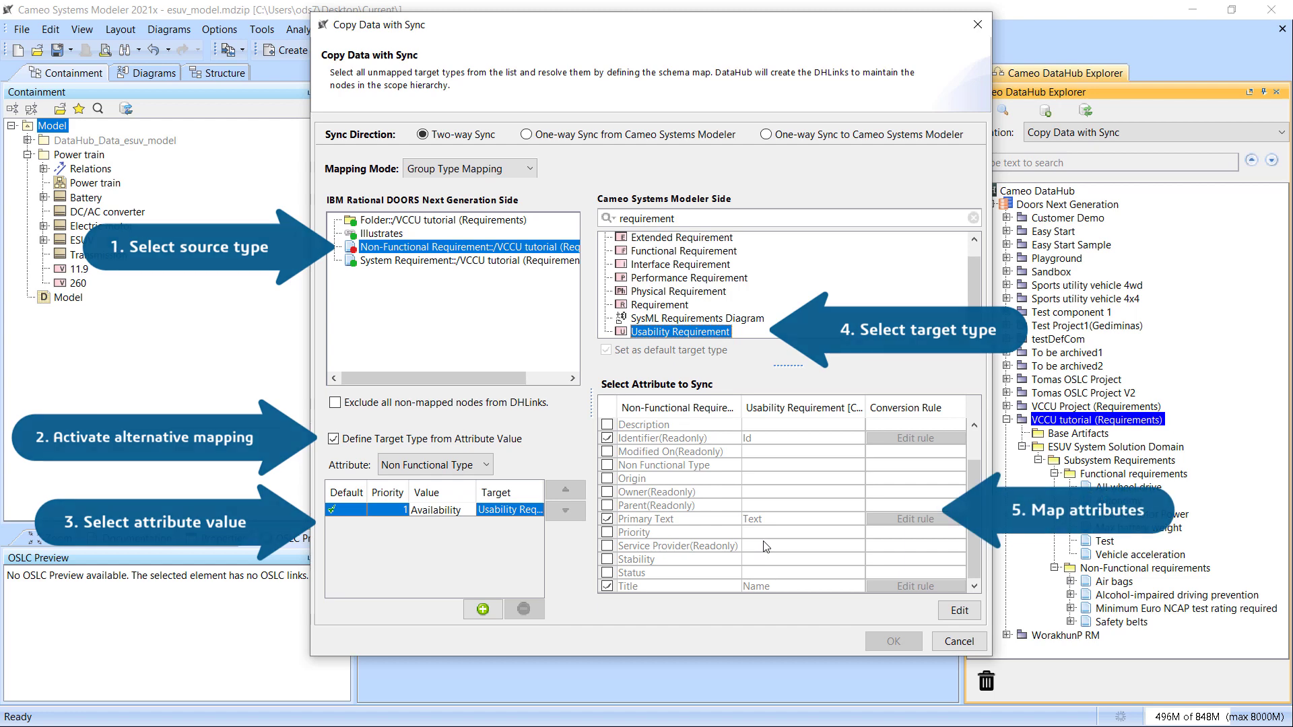
- Add a second rule sending Compliance requirements to Performance Requirement
left_click(483, 610)
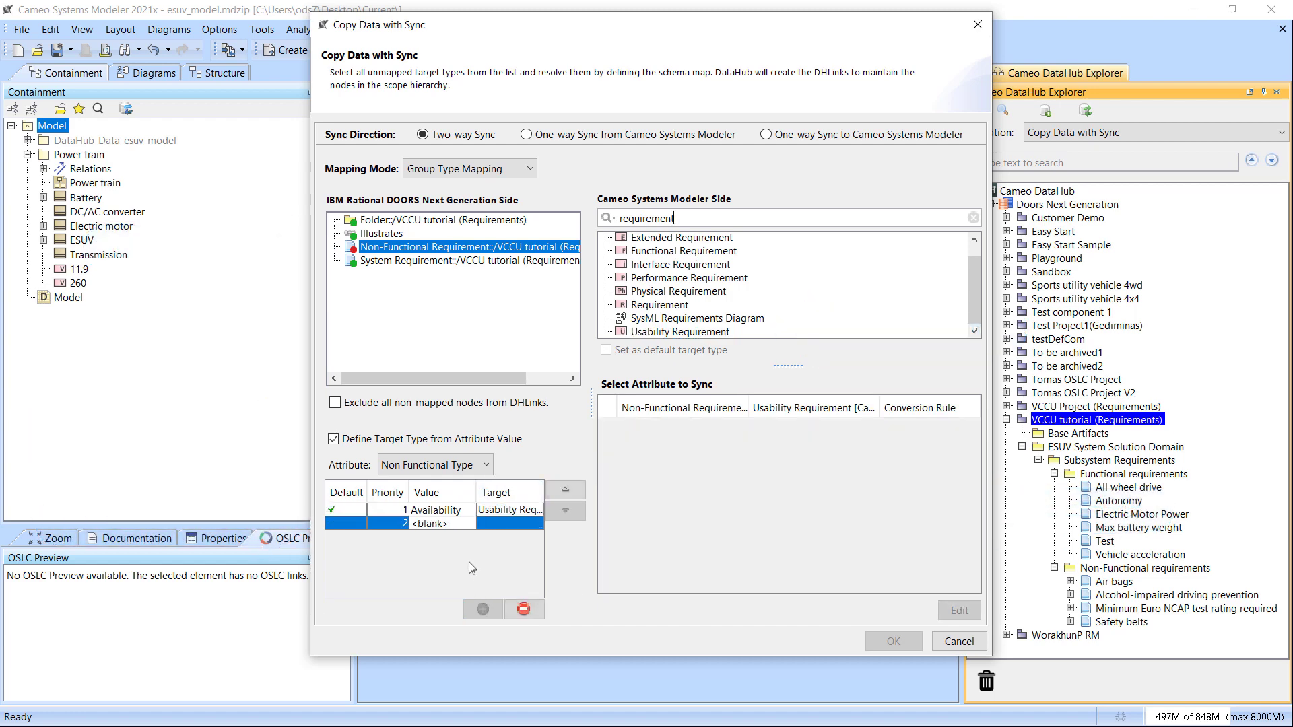
left_click(458, 523)
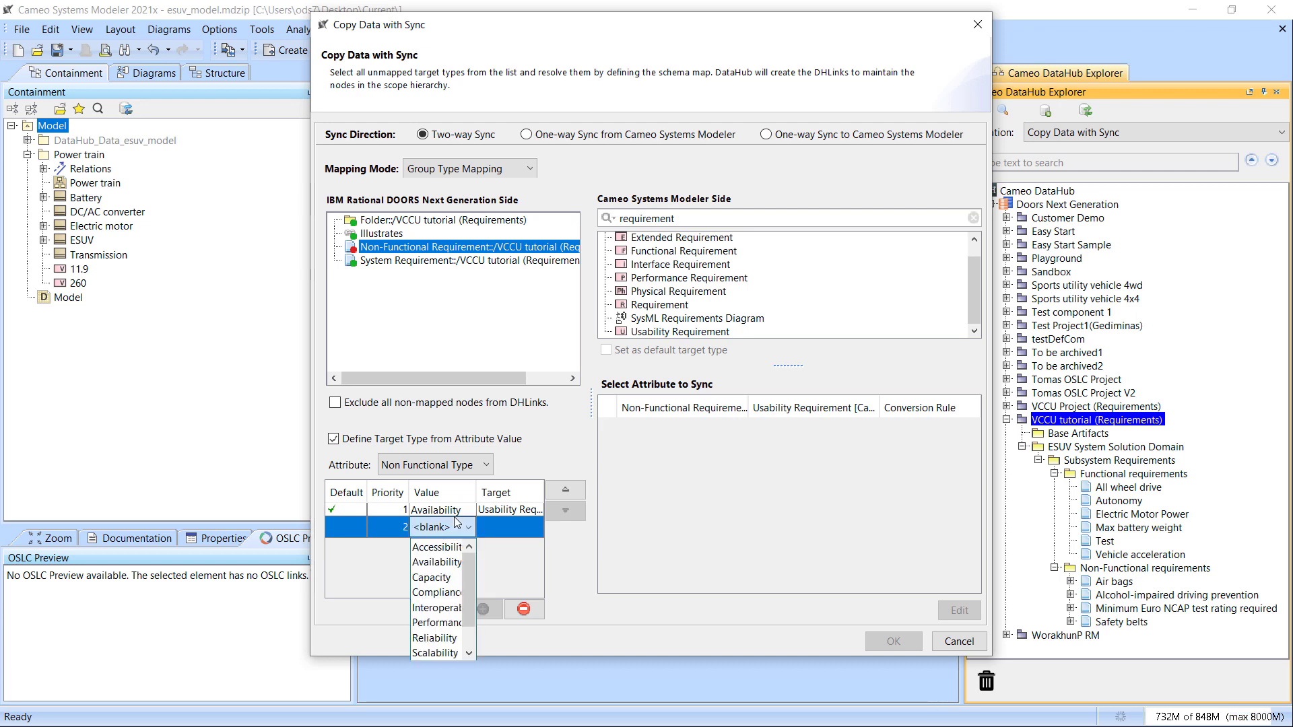
left_click(446, 590)
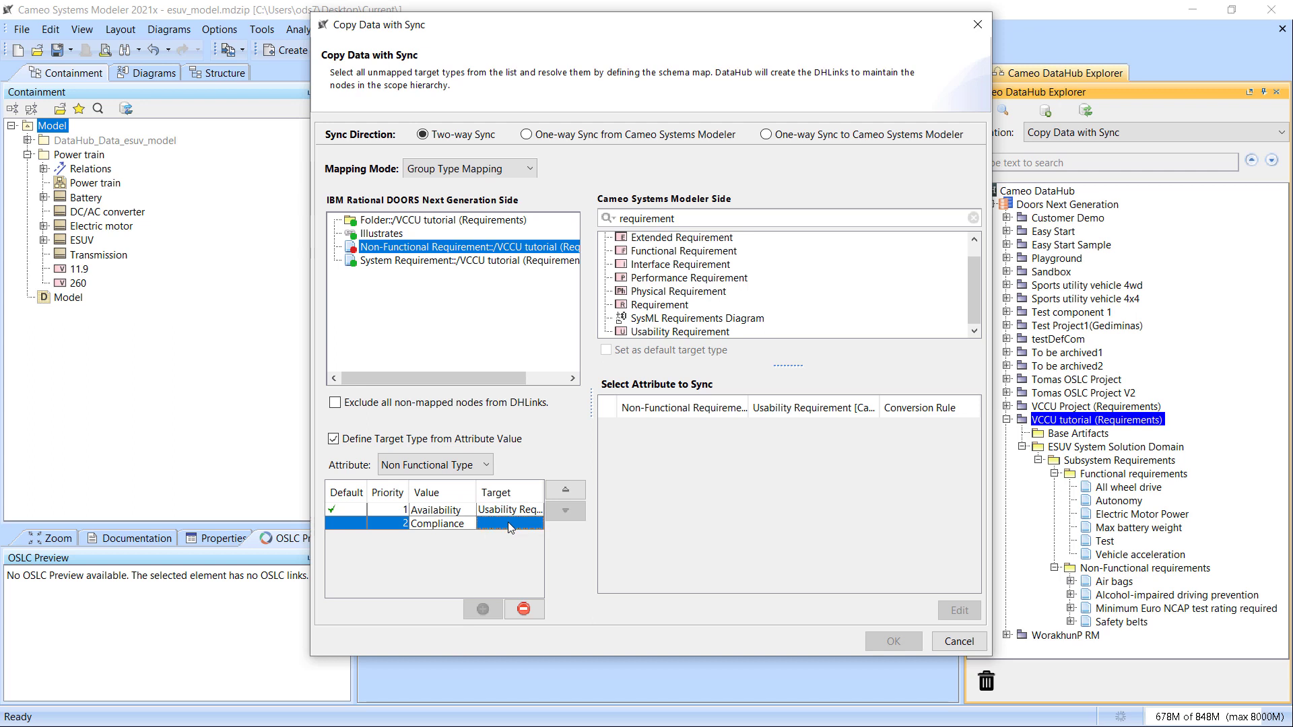
left_click(720, 280)
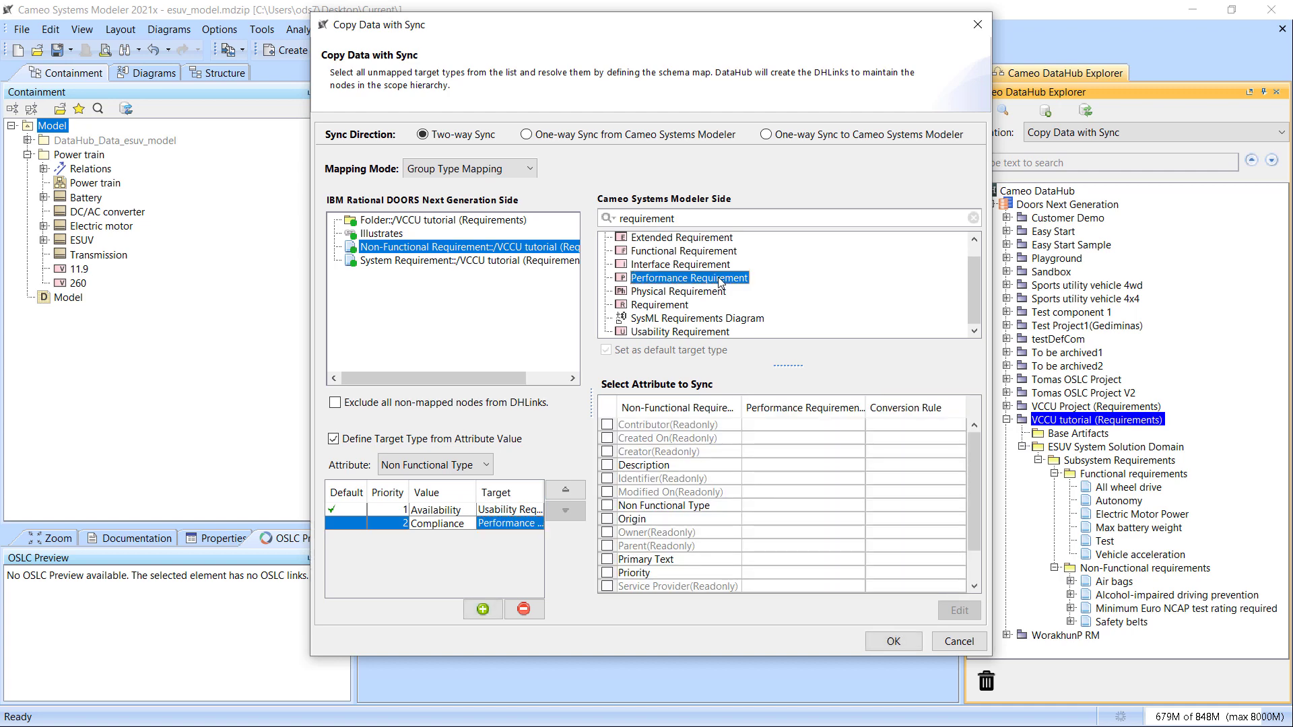
- Map Primary Text to Text, Title to Name and Identifier to Id
left_click(772, 561)
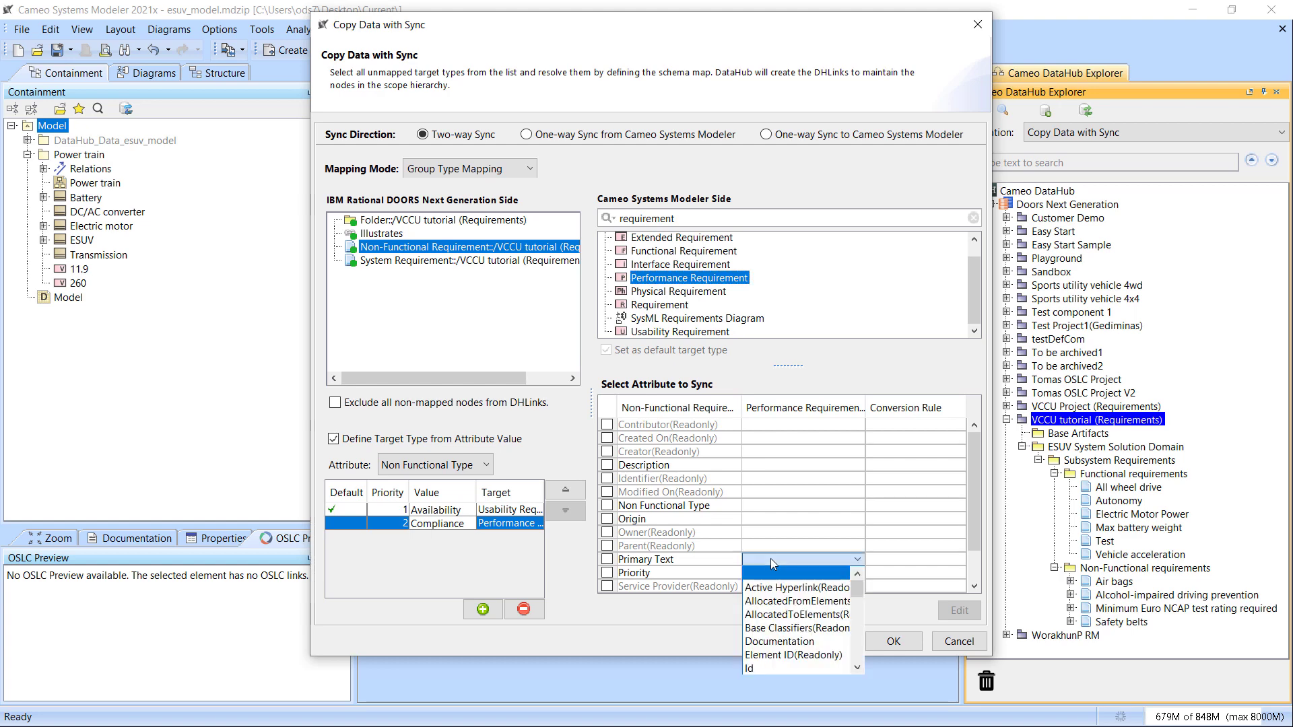
type("Text")
key("Return")
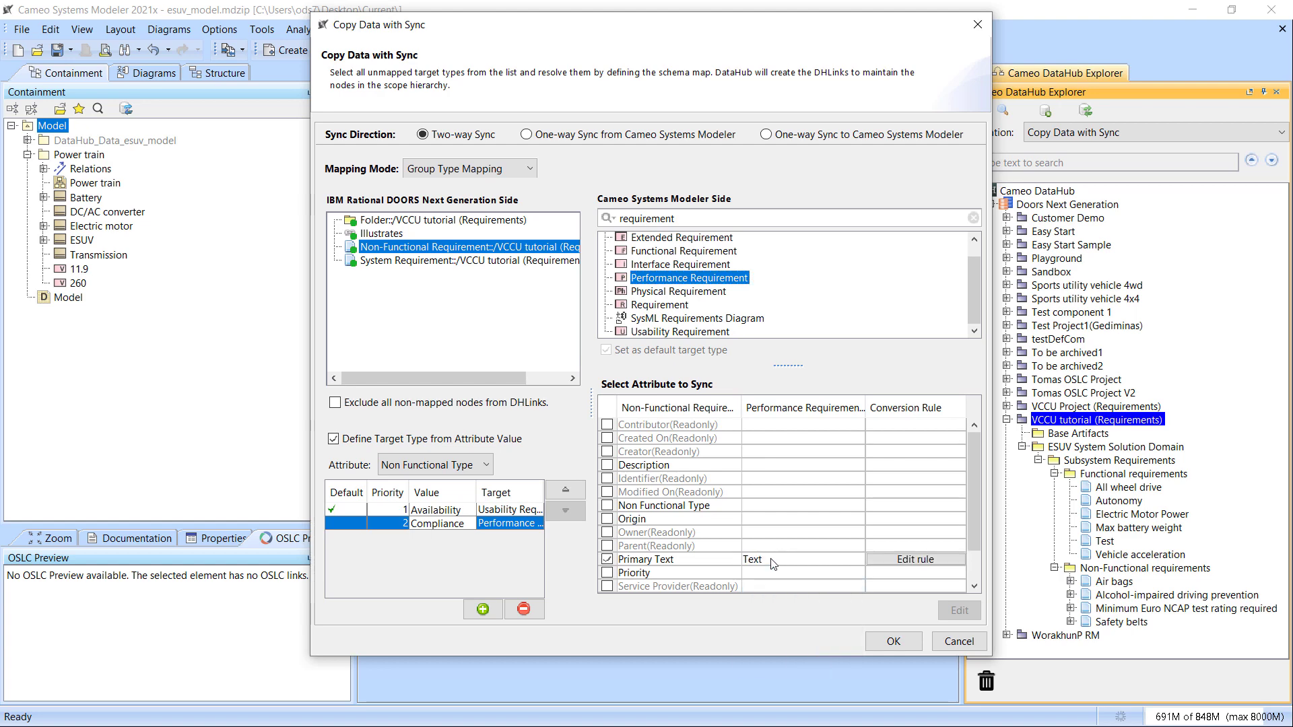
scroll(773, 564, "down", 1)
left_click(793, 589)
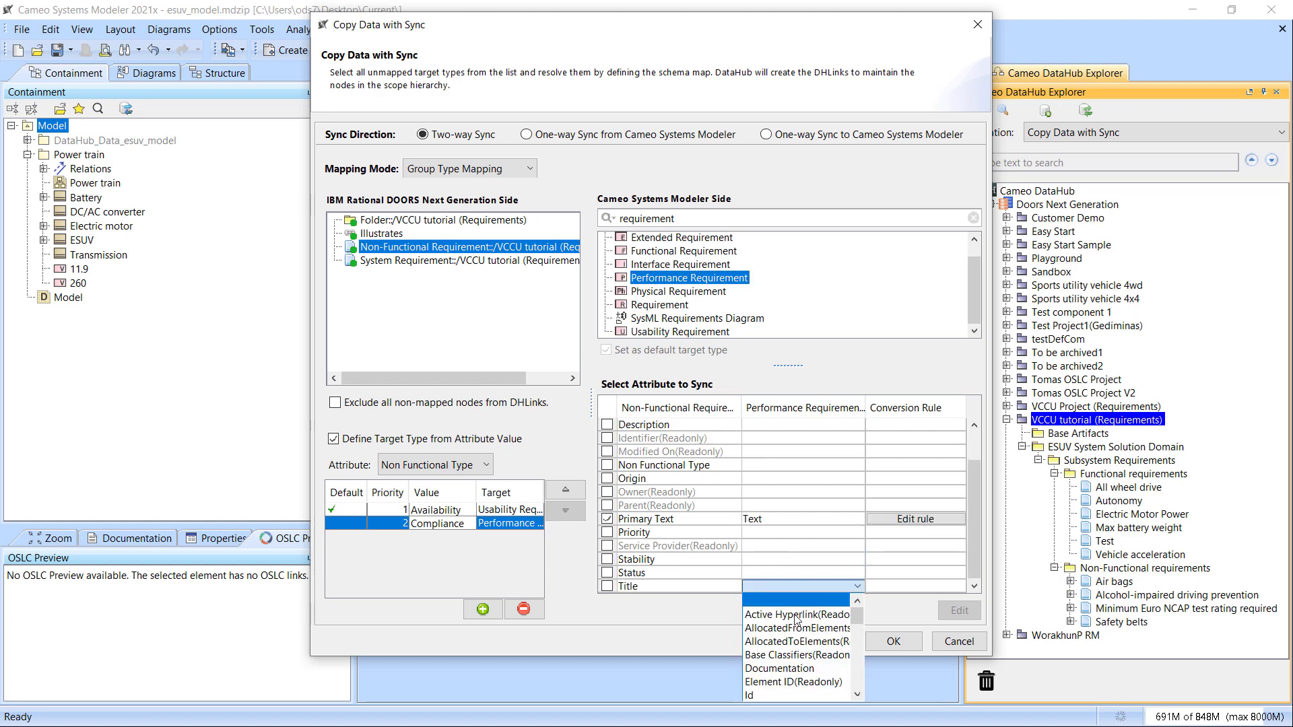
left_click(797, 645)
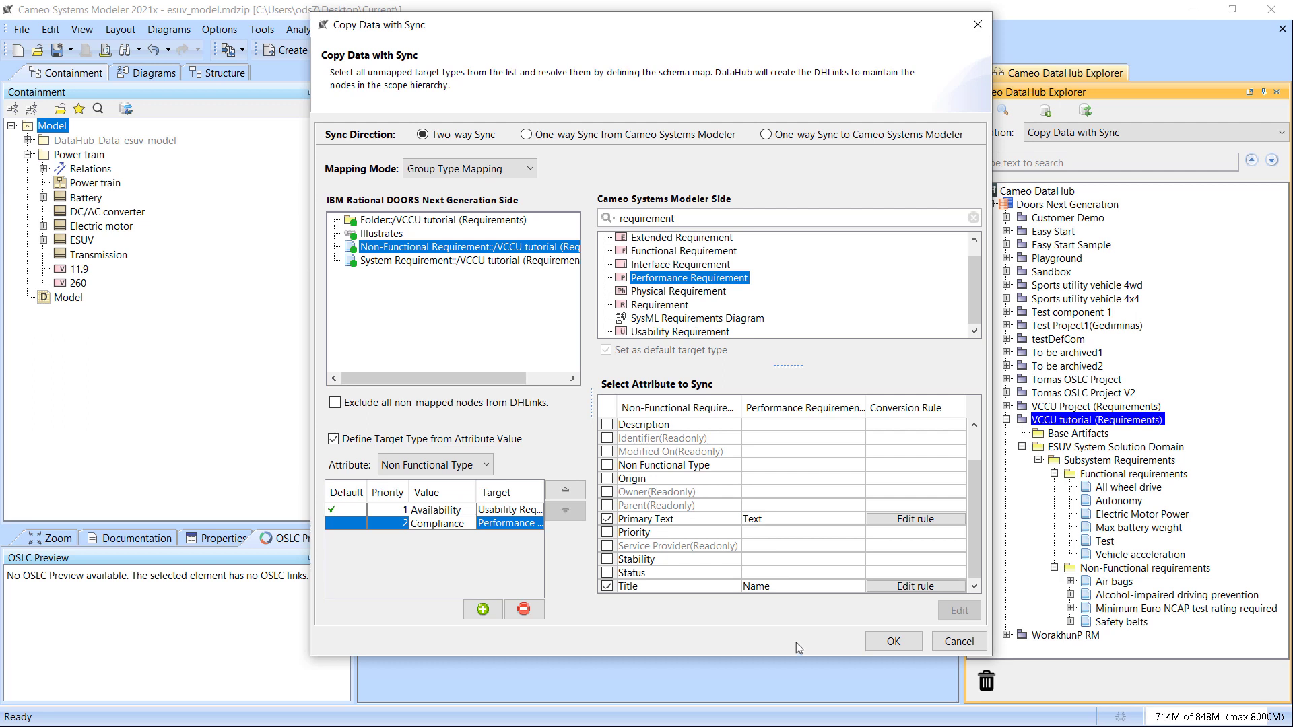
left_click(771, 440)
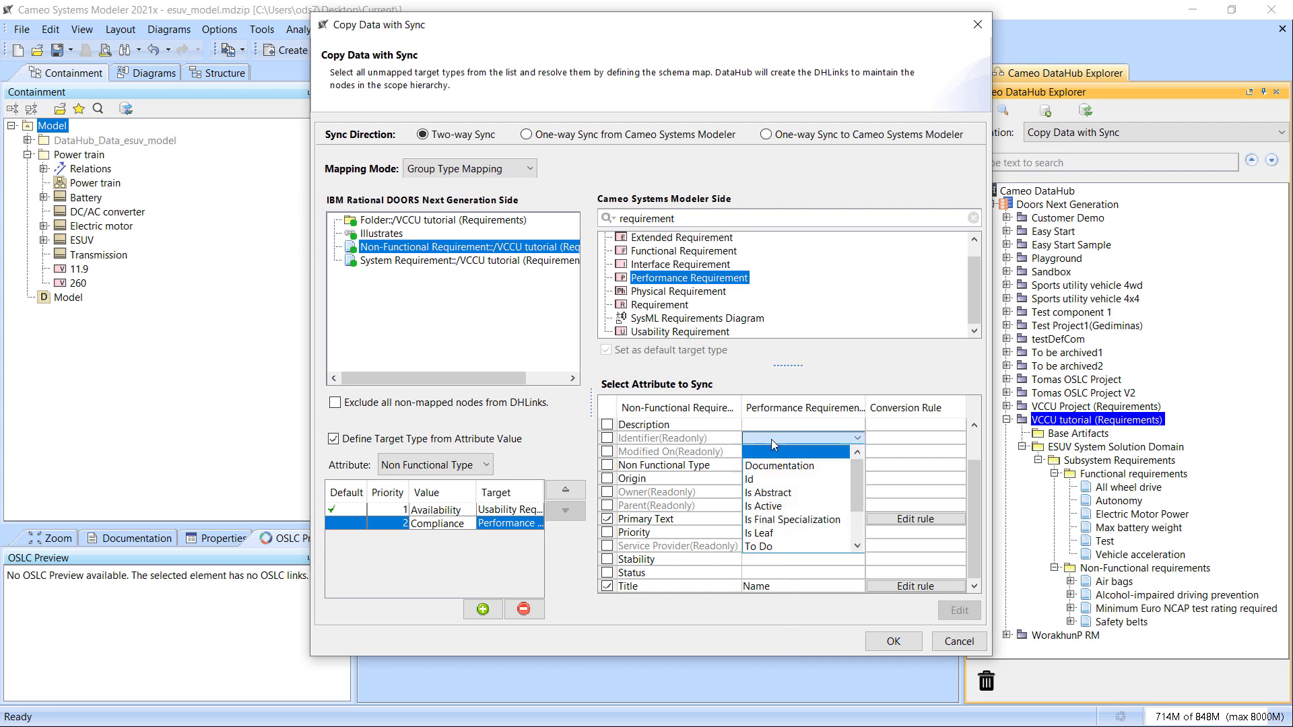
key("Down")
key("Down")
key("Return")
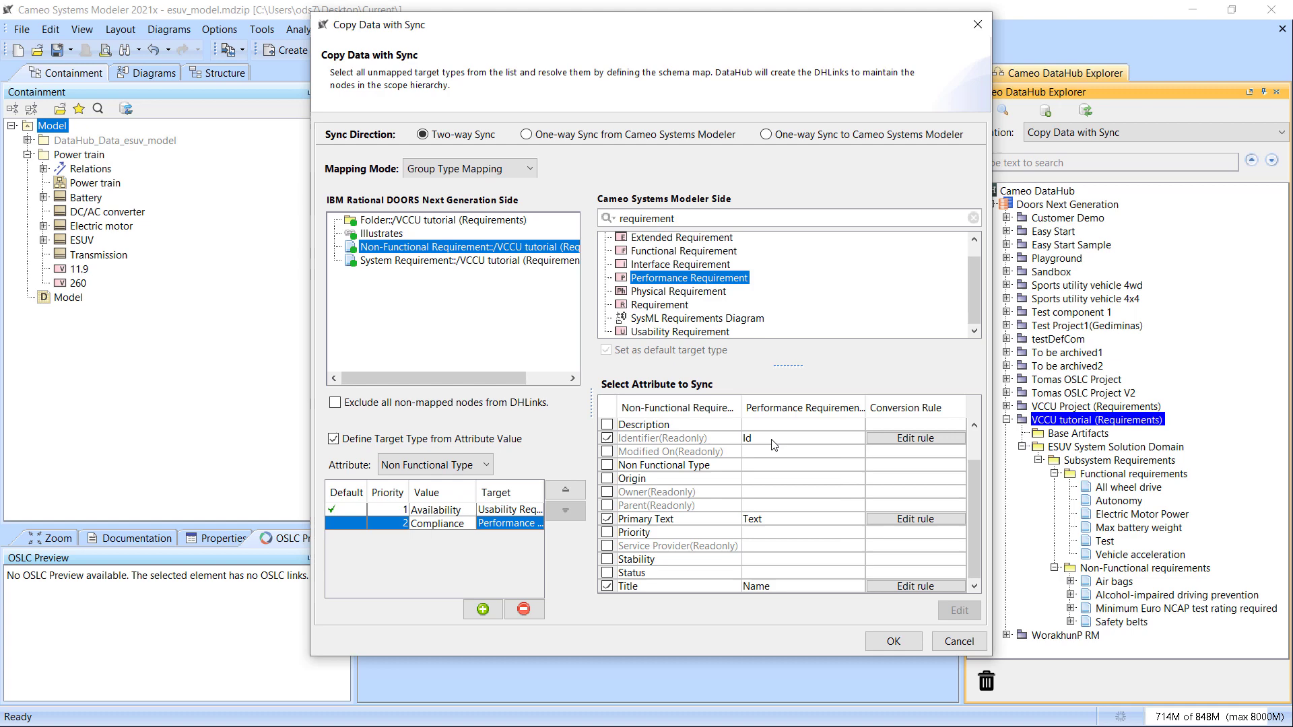
- Add a third rule sending Reliability requirements to Extended Requirement
left_click(484, 610)
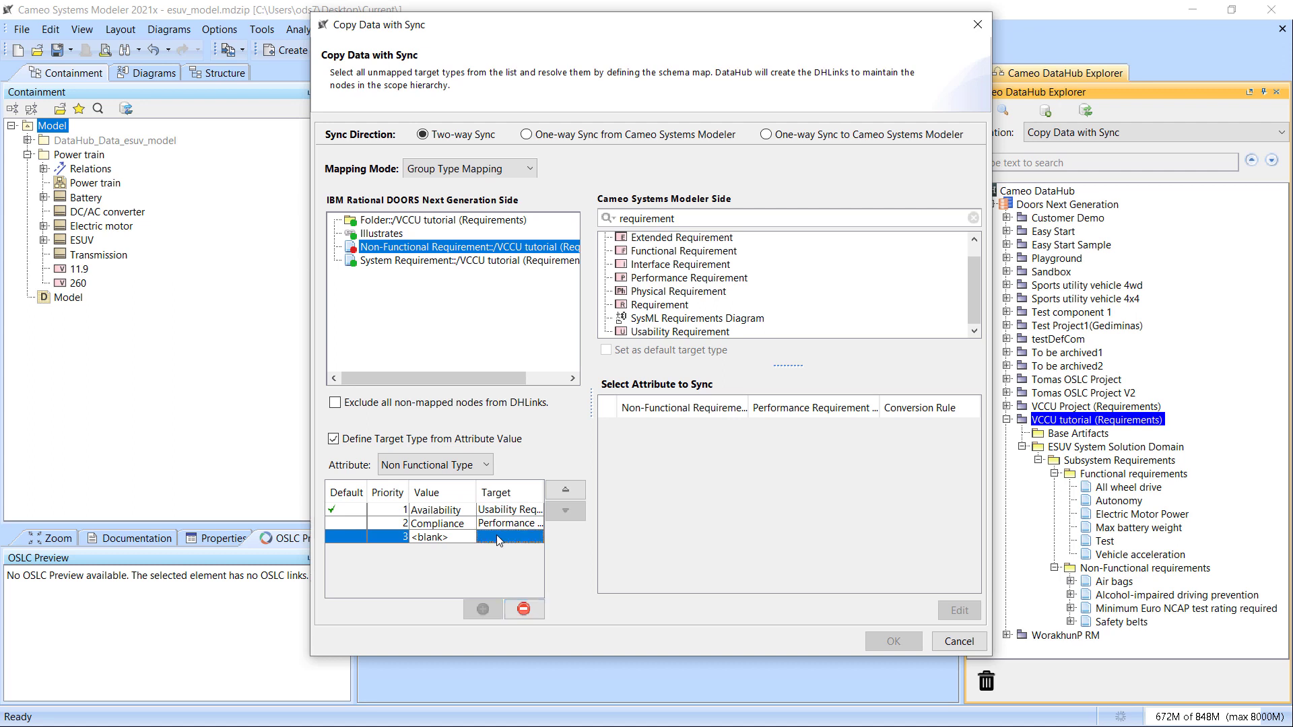
left_click(466, 538)
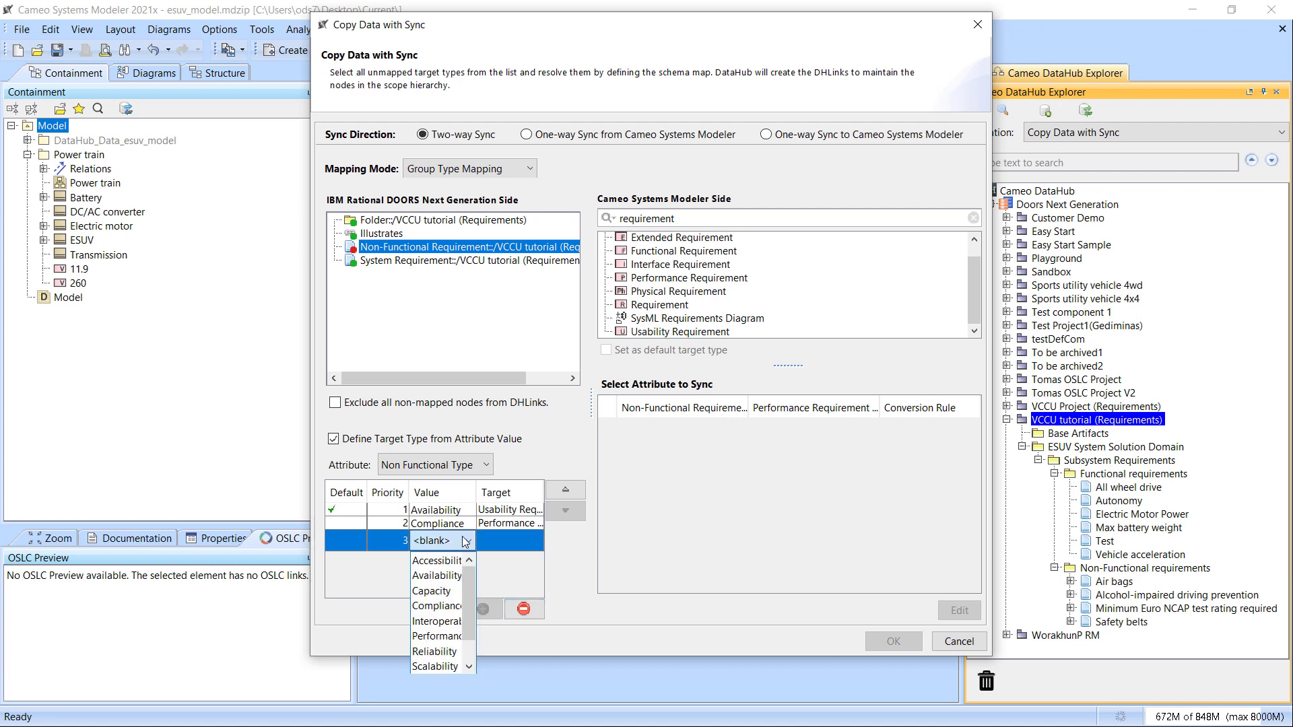
left_click(447, 652)
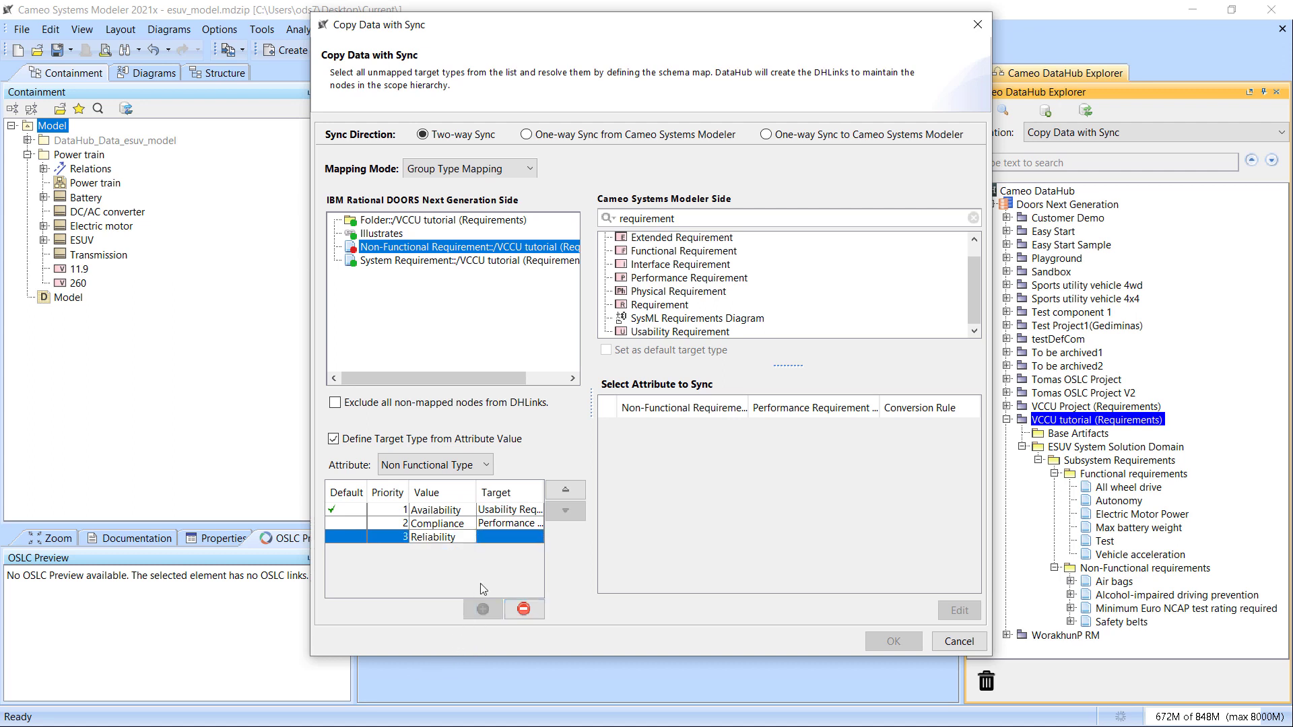
left_click(507, 537)
scroll(674, 299, "up", 1)
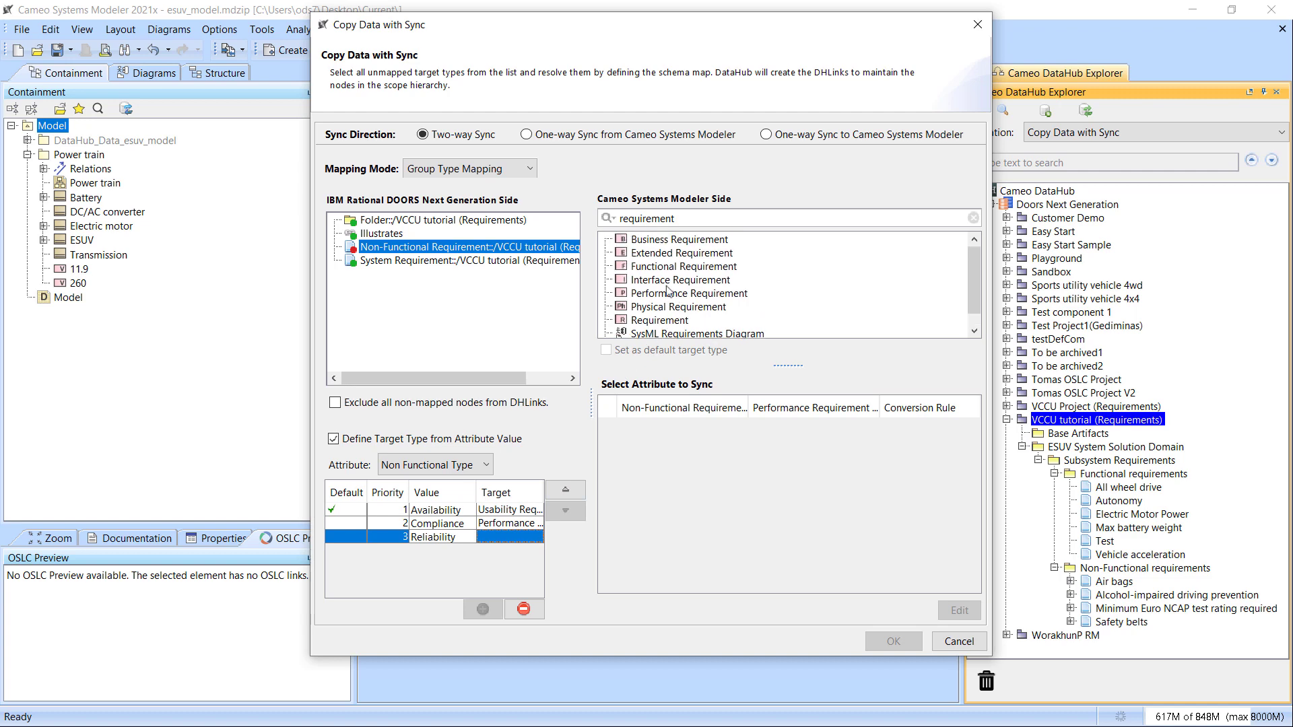
left_click(649, 253)
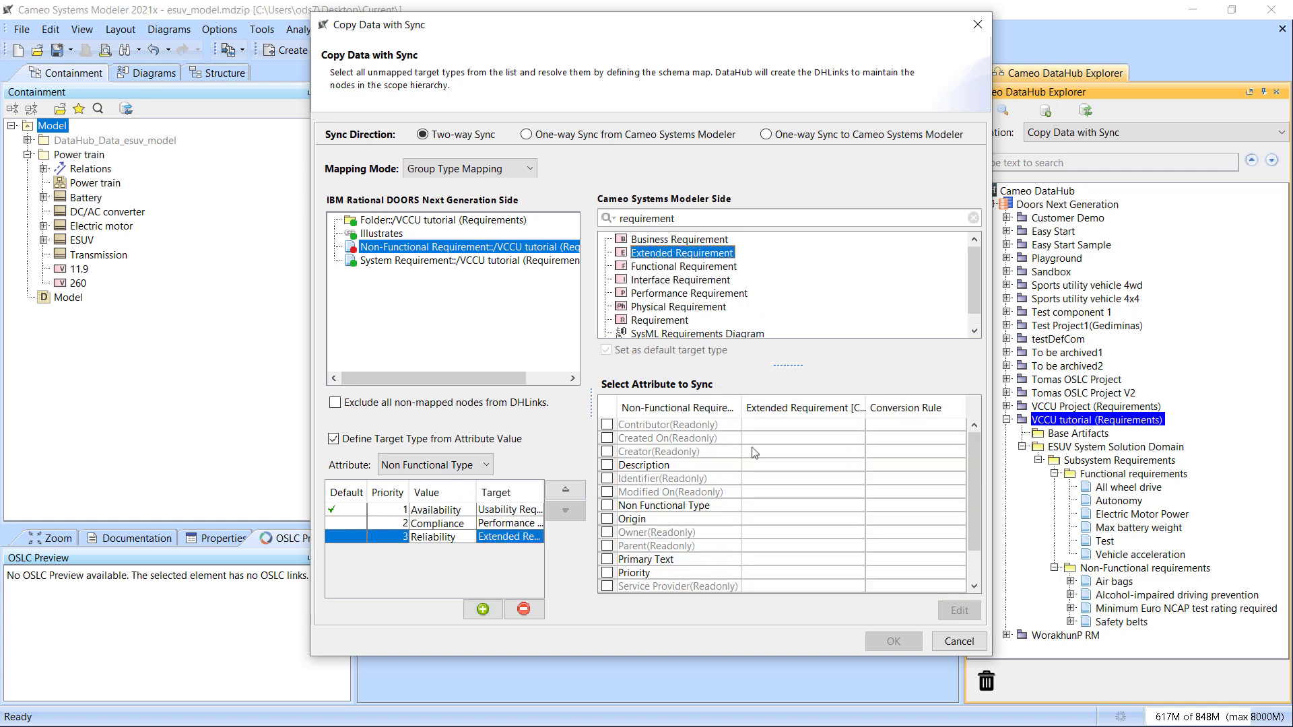
- Map Primary Text to Text and Title to Name, and start mapping Identifier
scroll(765, 470, "down", 1)
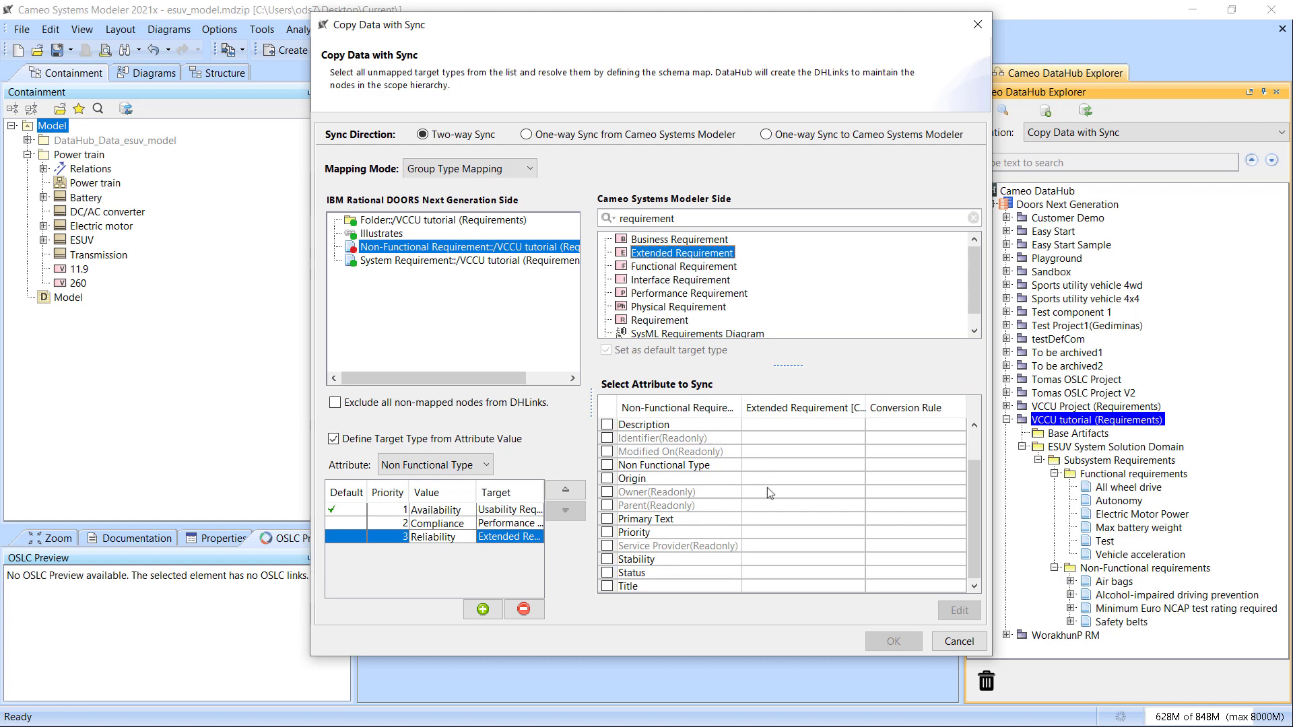
left_click(775, 519)
left_click(774, 519)
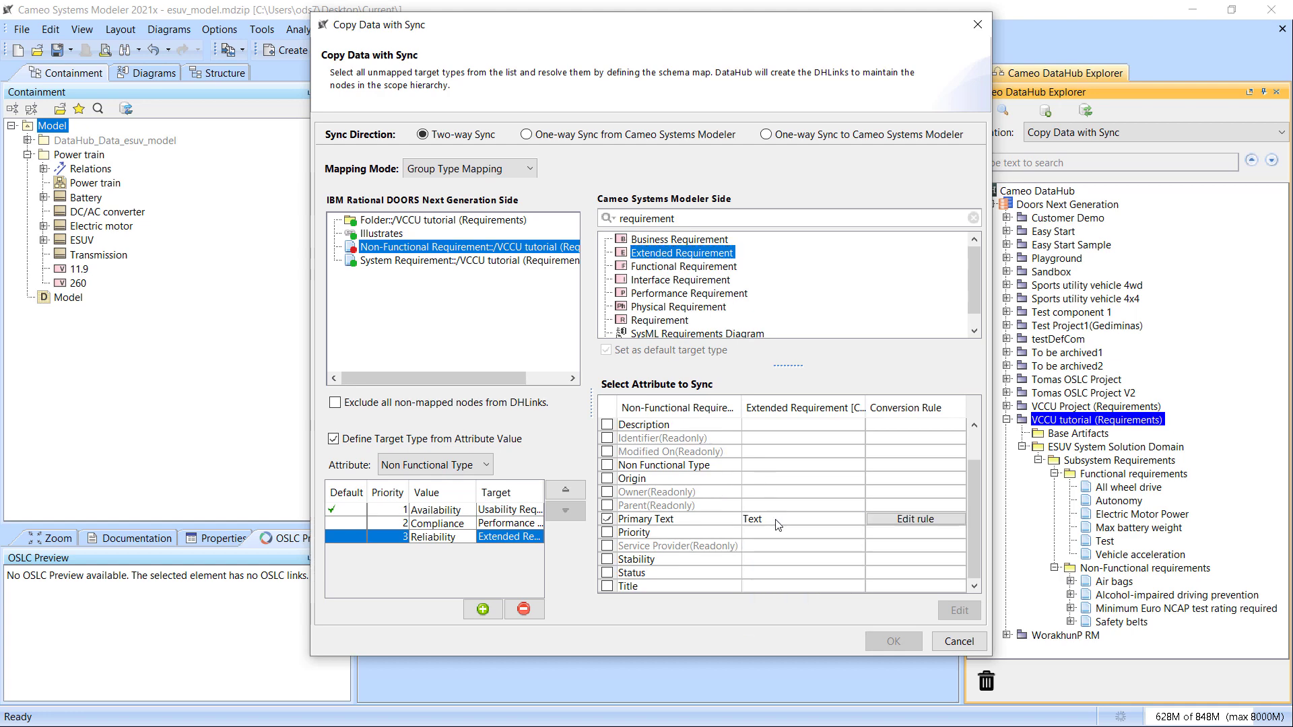
left_click(775, 585)
left_click(773, 587)
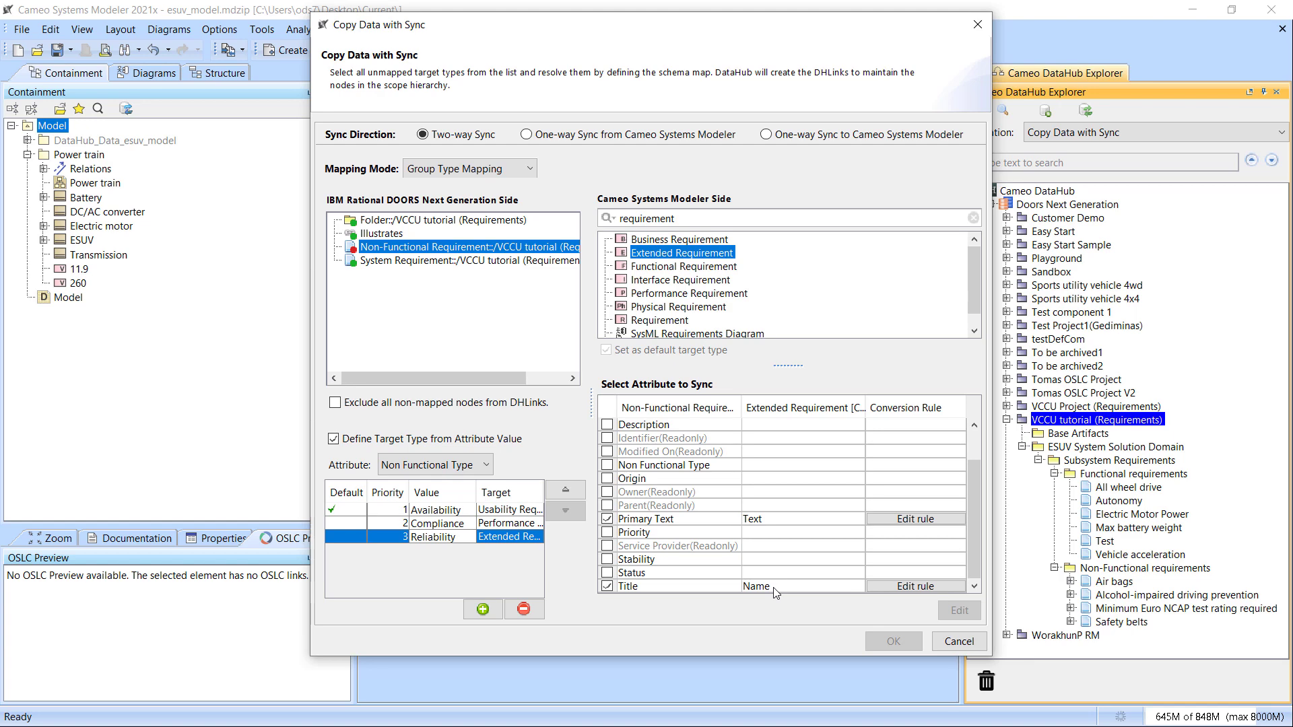
scroll(786, 539, "up", 1)
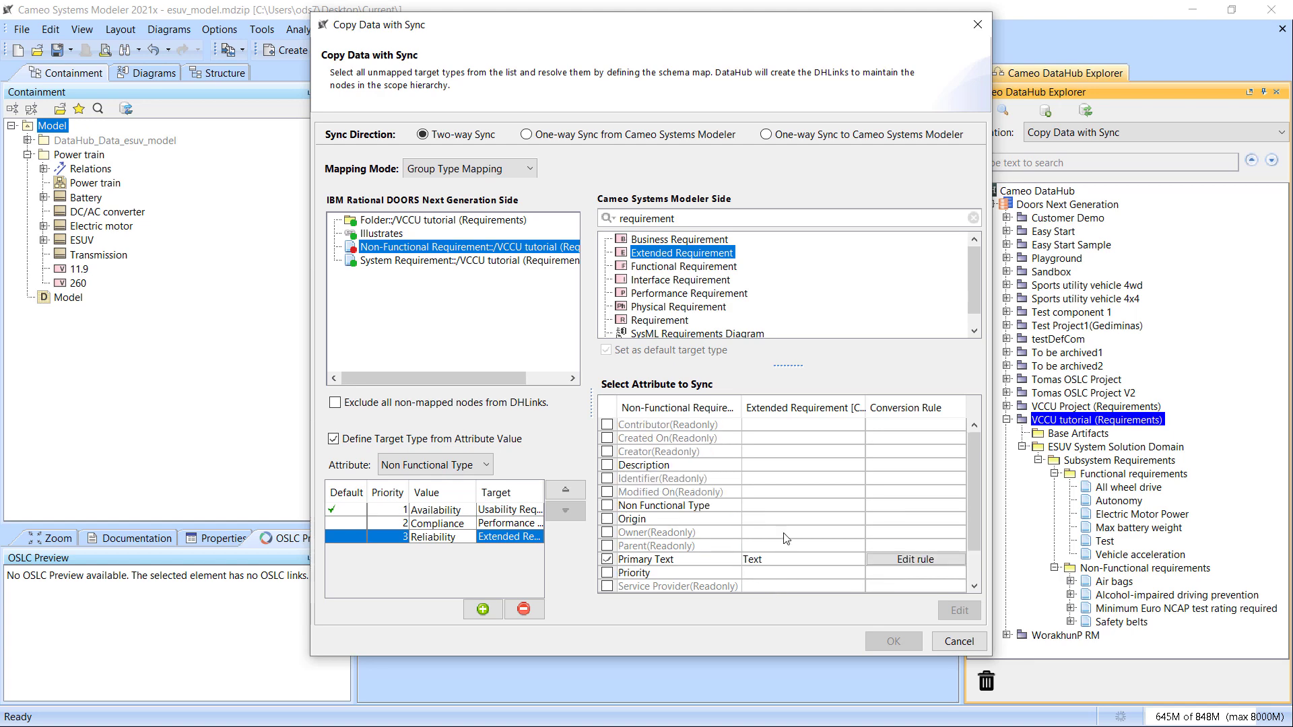
left_click(772, 475)
- Map Identifier to Id, review each type mapping, then run the sync and close the summary
left_click(767, 502)
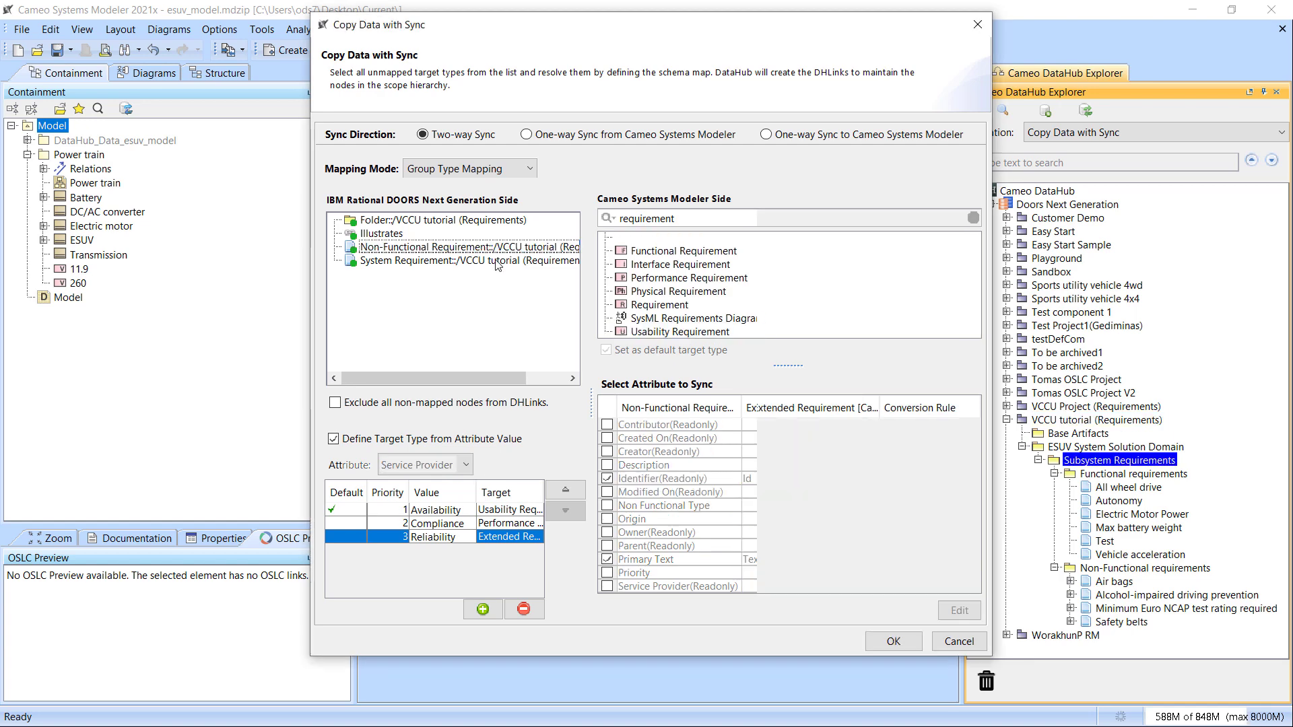
left_click(496, 262)
left_click(465, 247)
left_click(413, 233)
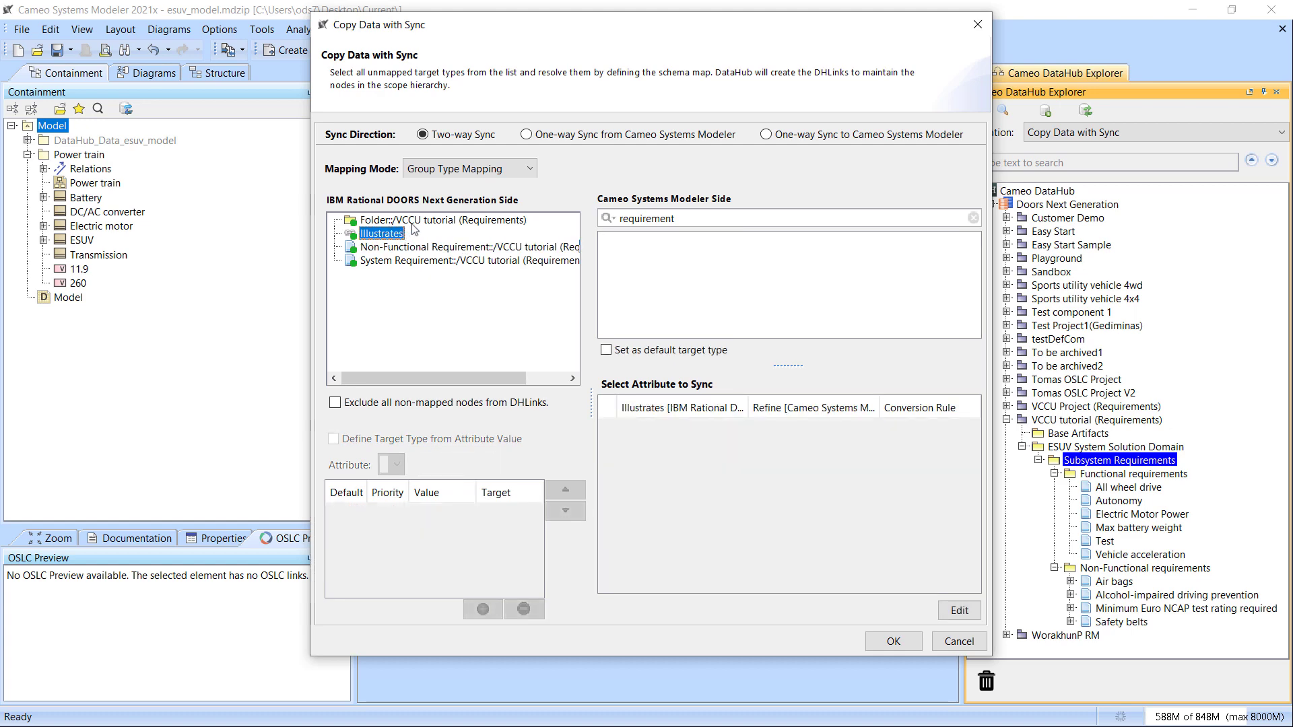
left_click(417, 222)
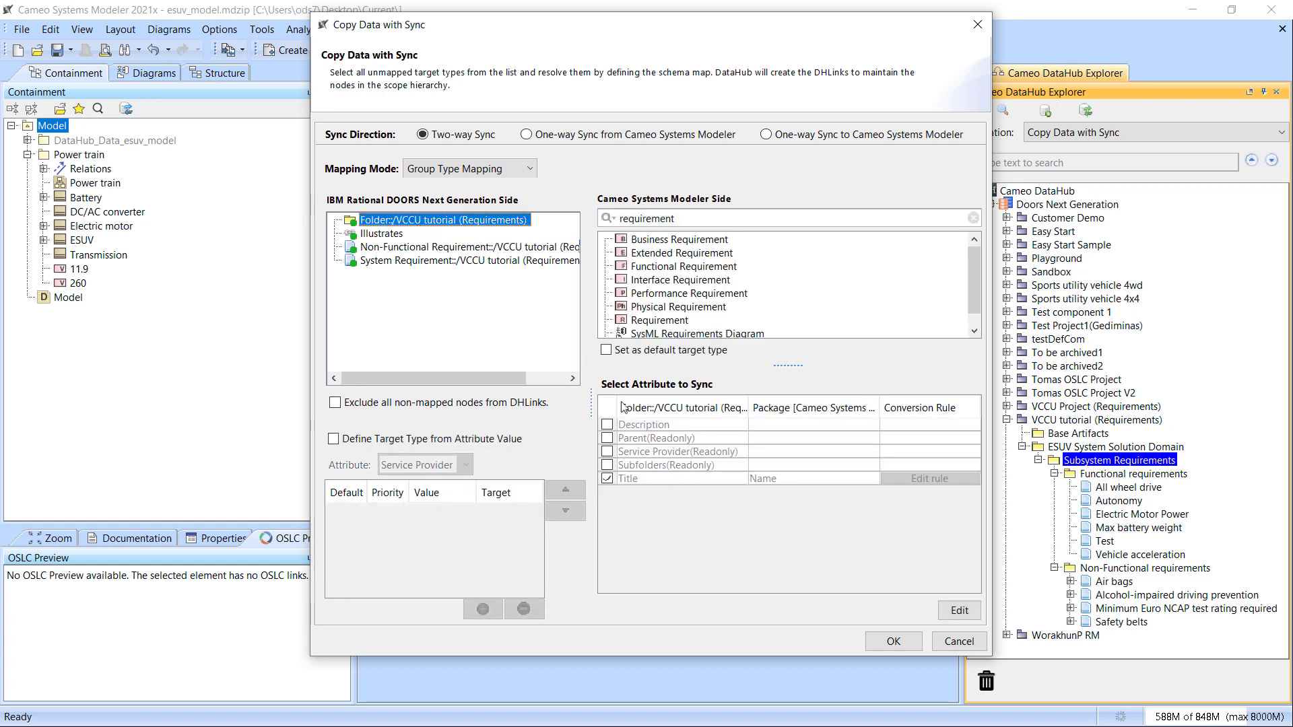
left_click(889, 641)
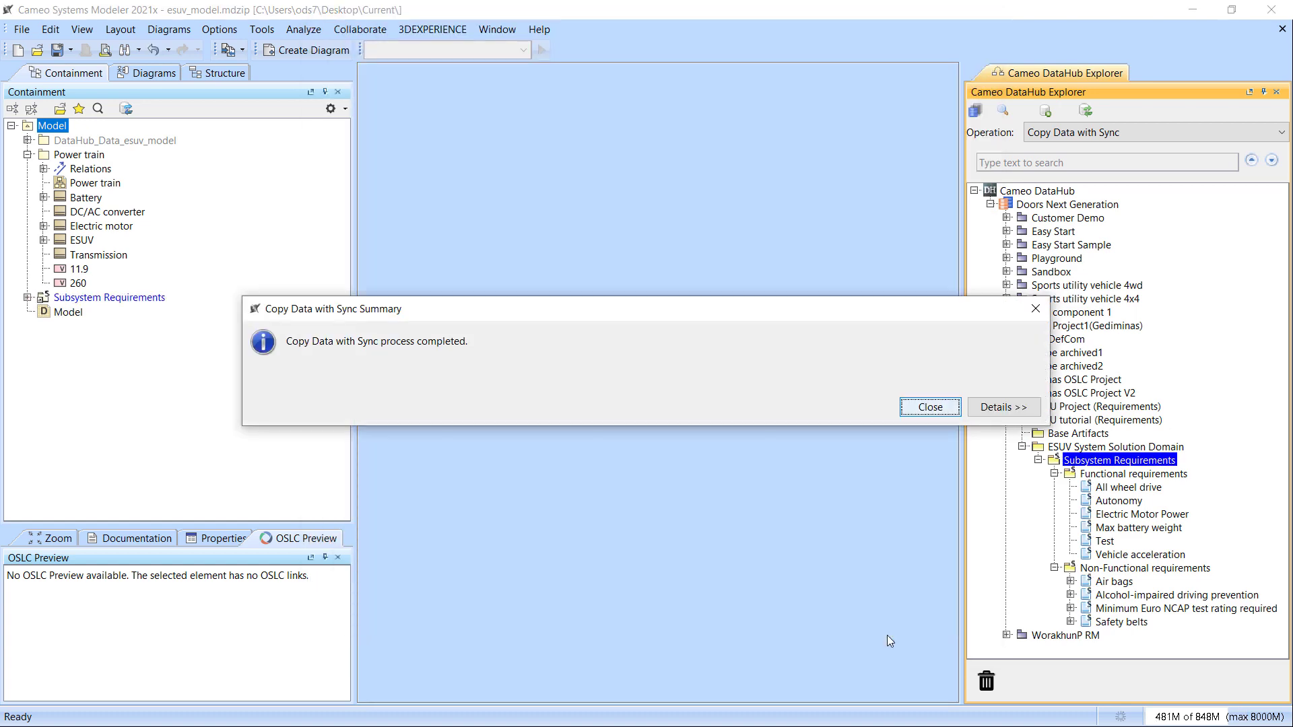
left_click(929, 408)
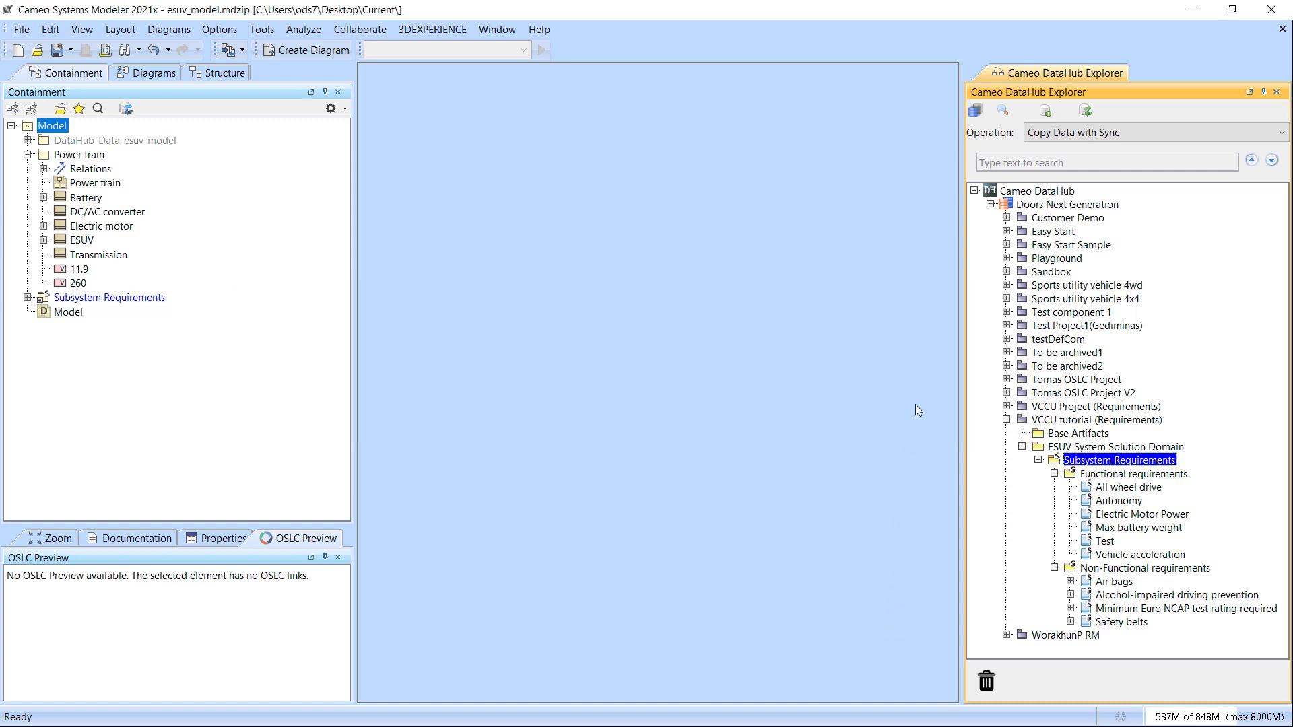
- Expand Subsystem Requirements with its Functional and Non-Functional requirements folders in Containment
left_click(28, 298)
left_click(44, 312)
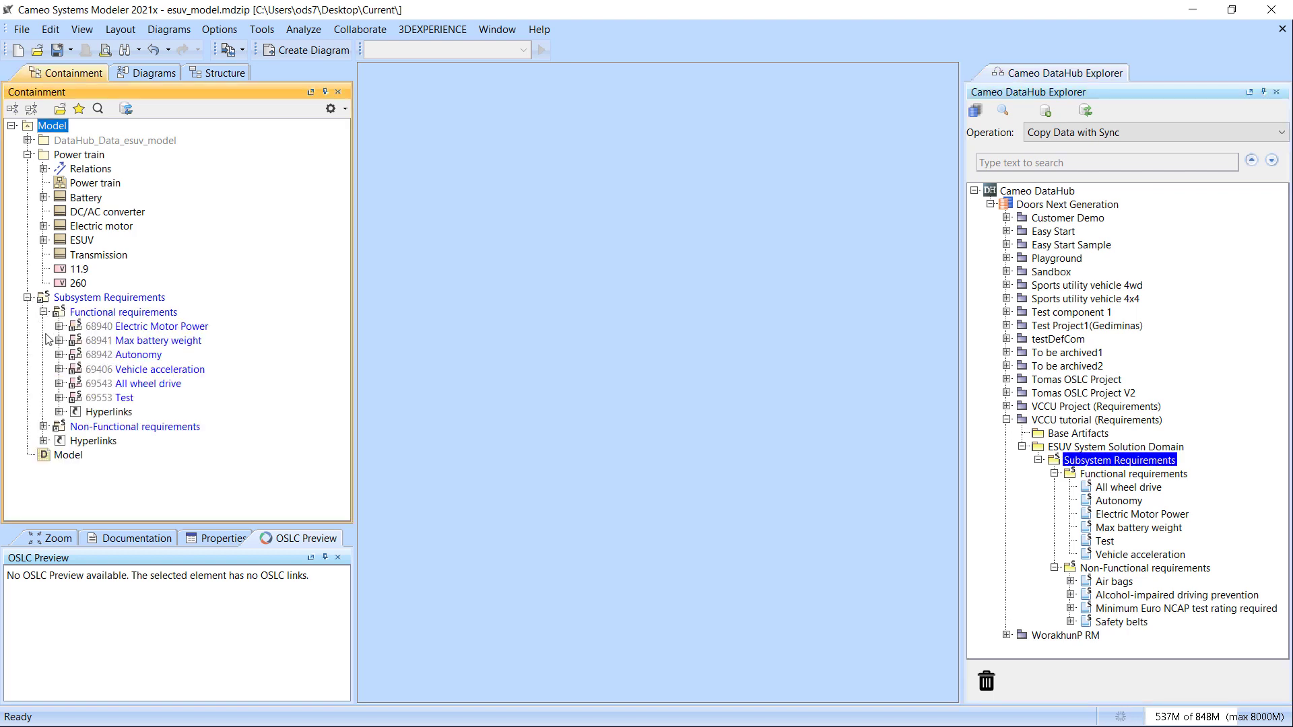
left_click(44, 427)
scroll(82, 389, "down", 1)
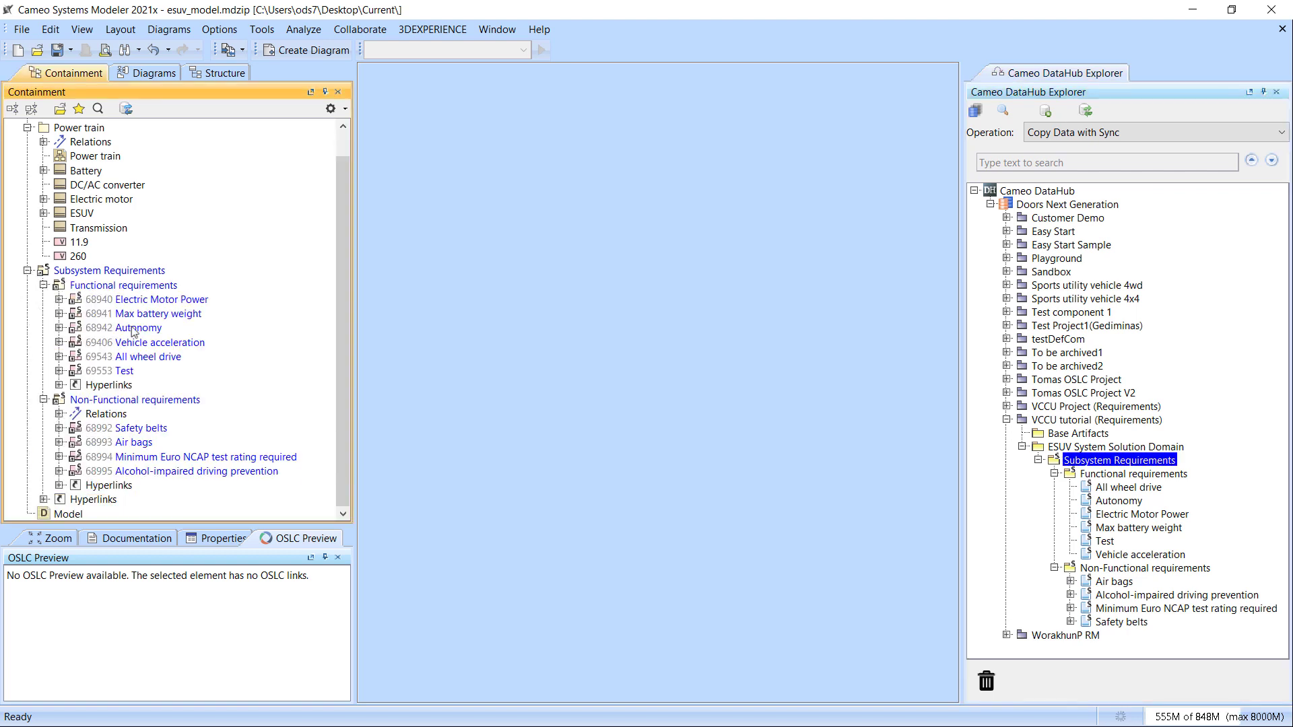
- Inspect the Electric Motor Power and Vehicle acceleration specifications for their applied stereotype
right_click(159, 303)
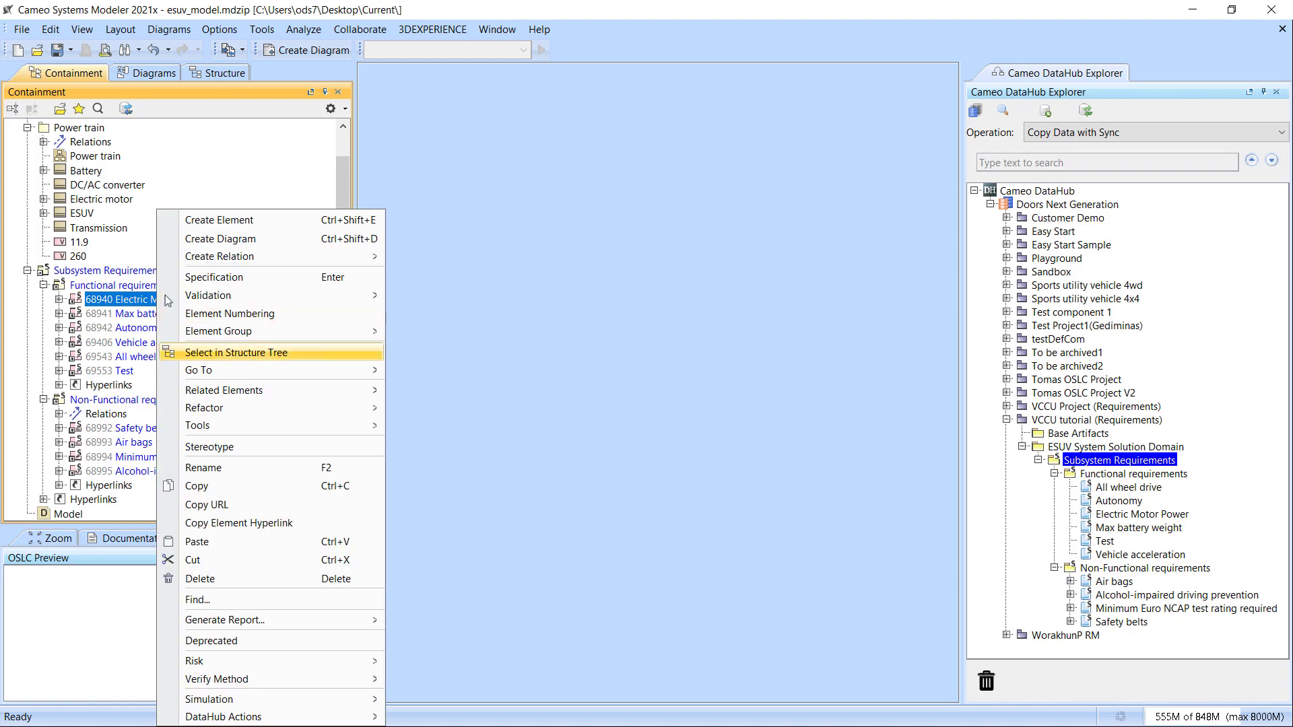
left_click(216, 276)
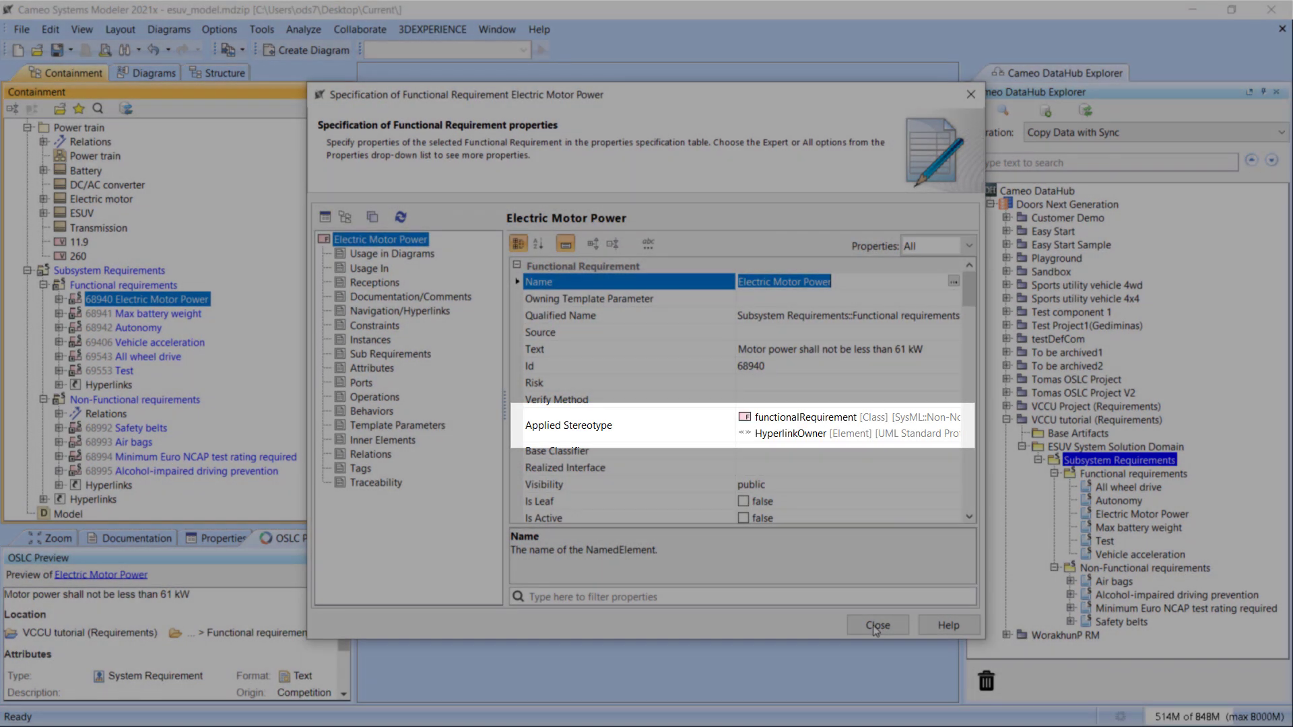
left_click(876, 626)
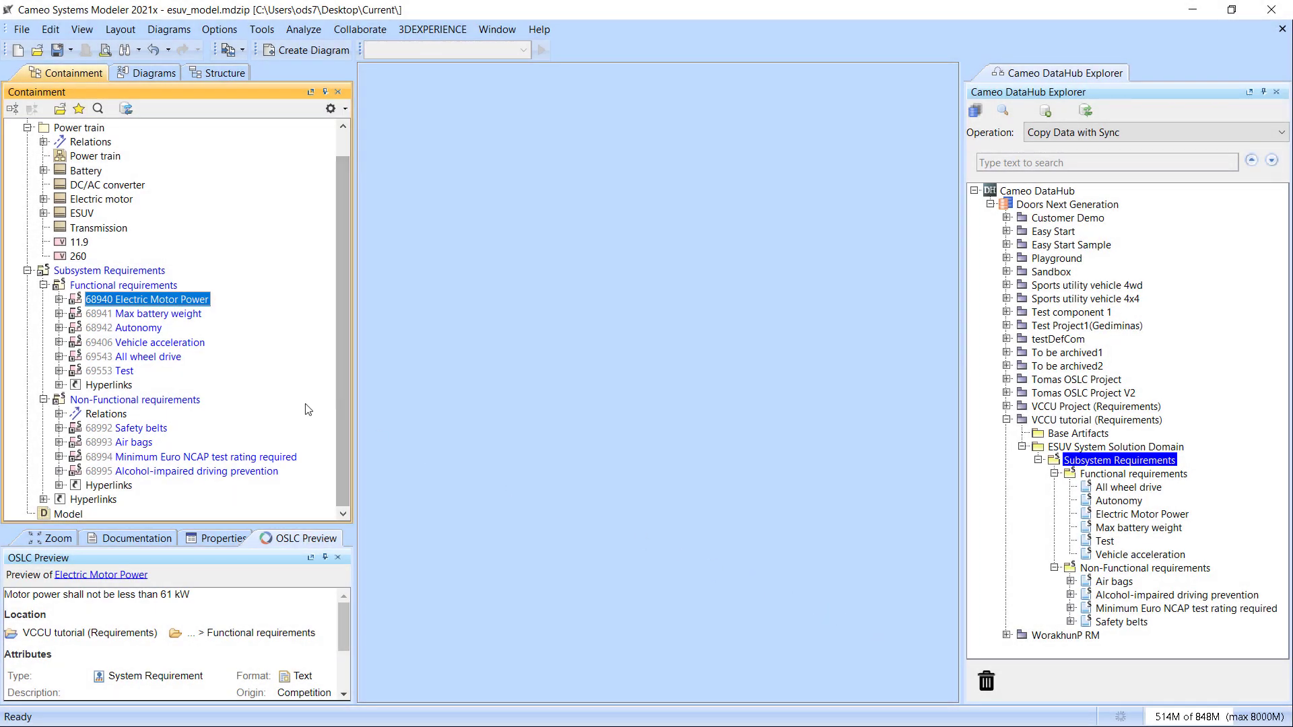
double_click(156, 343)
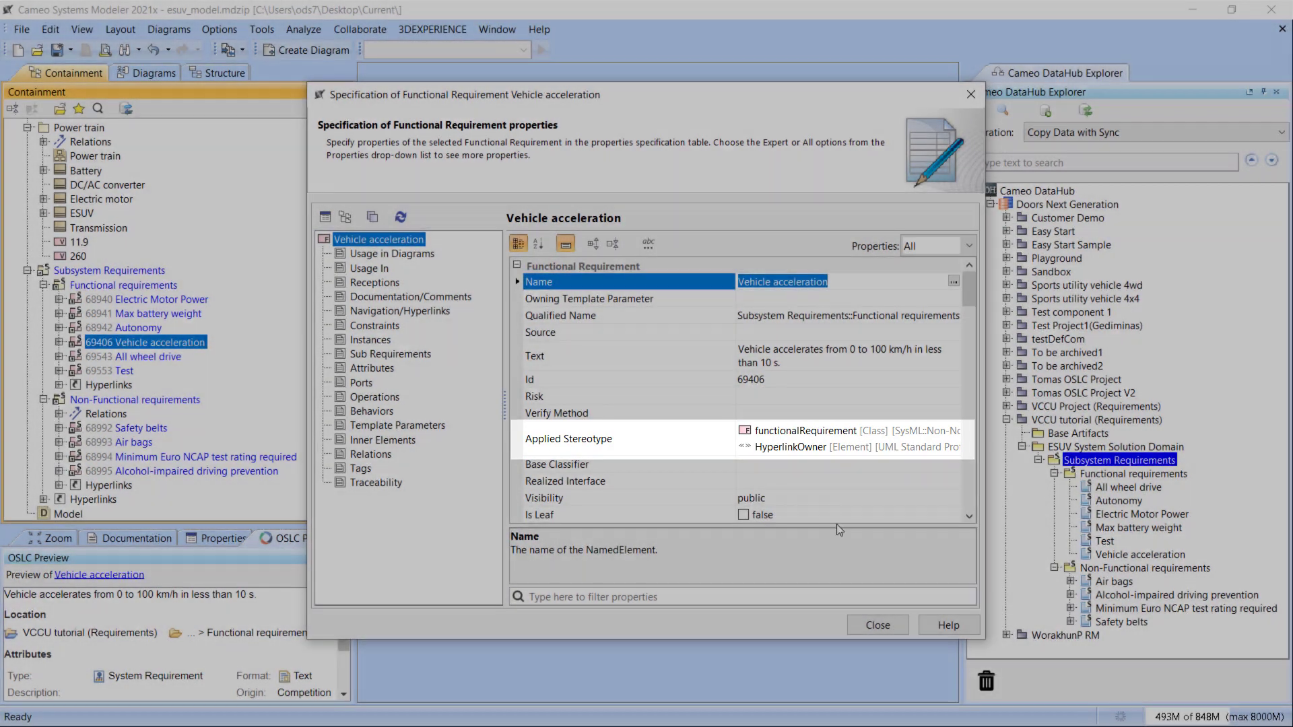
left_click(890, 629)
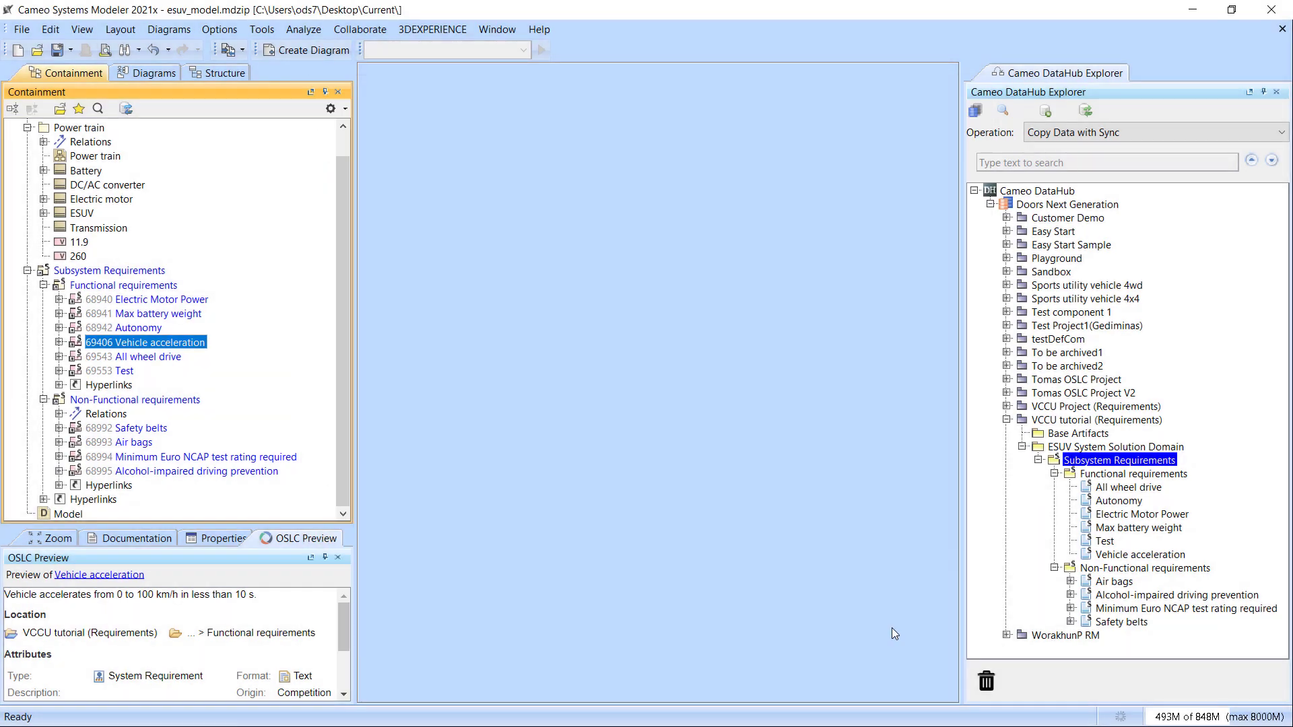
double_click(128, 428)
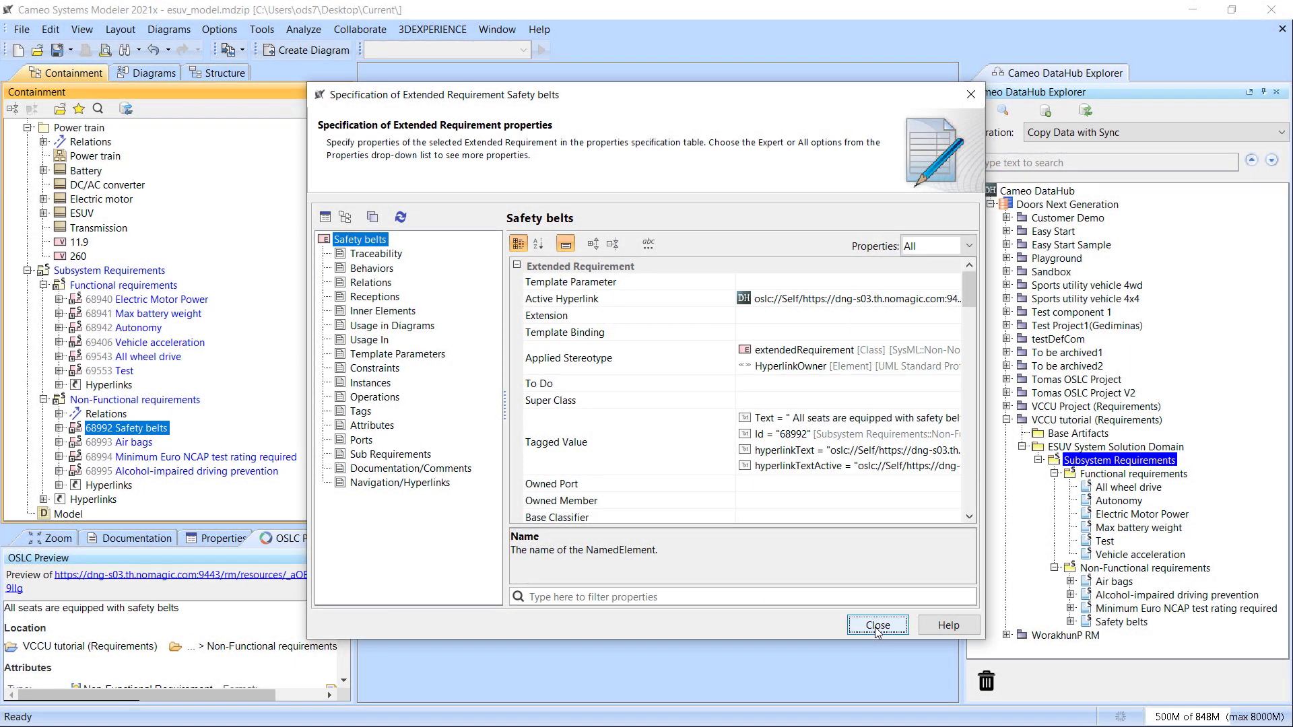
left_click(877, 626)
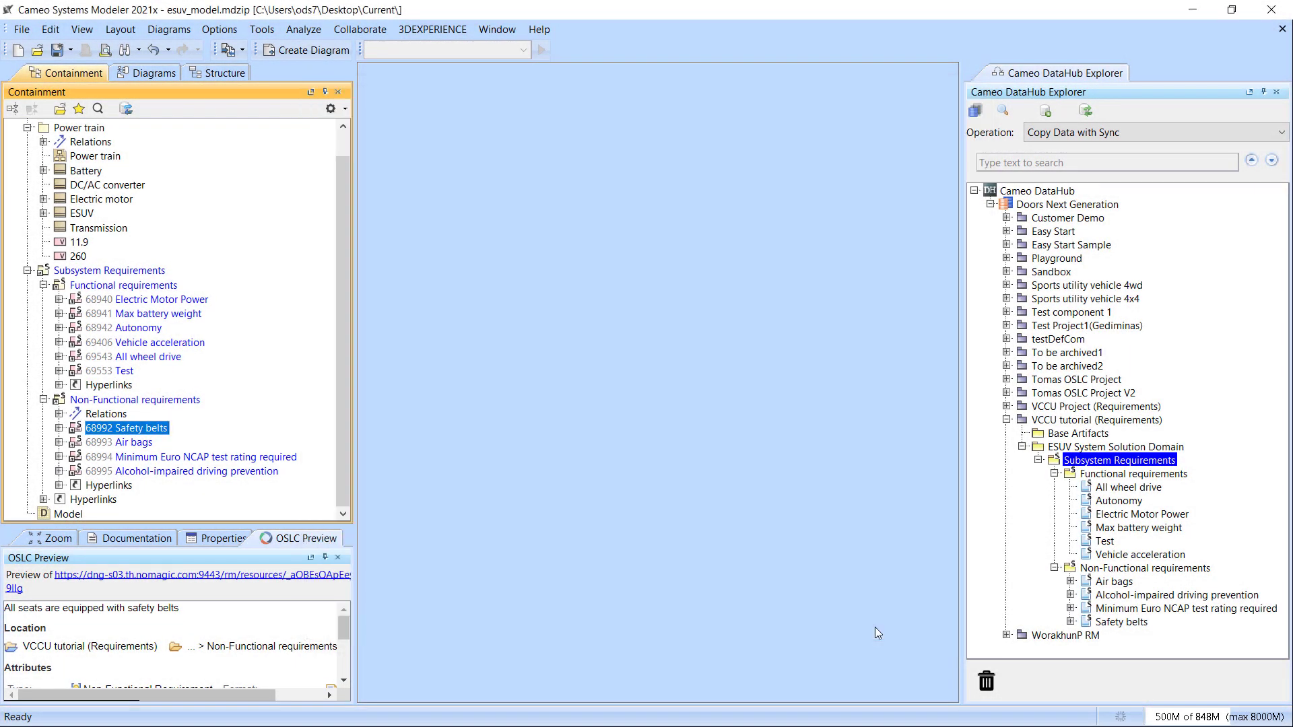
double_click(116, 442)
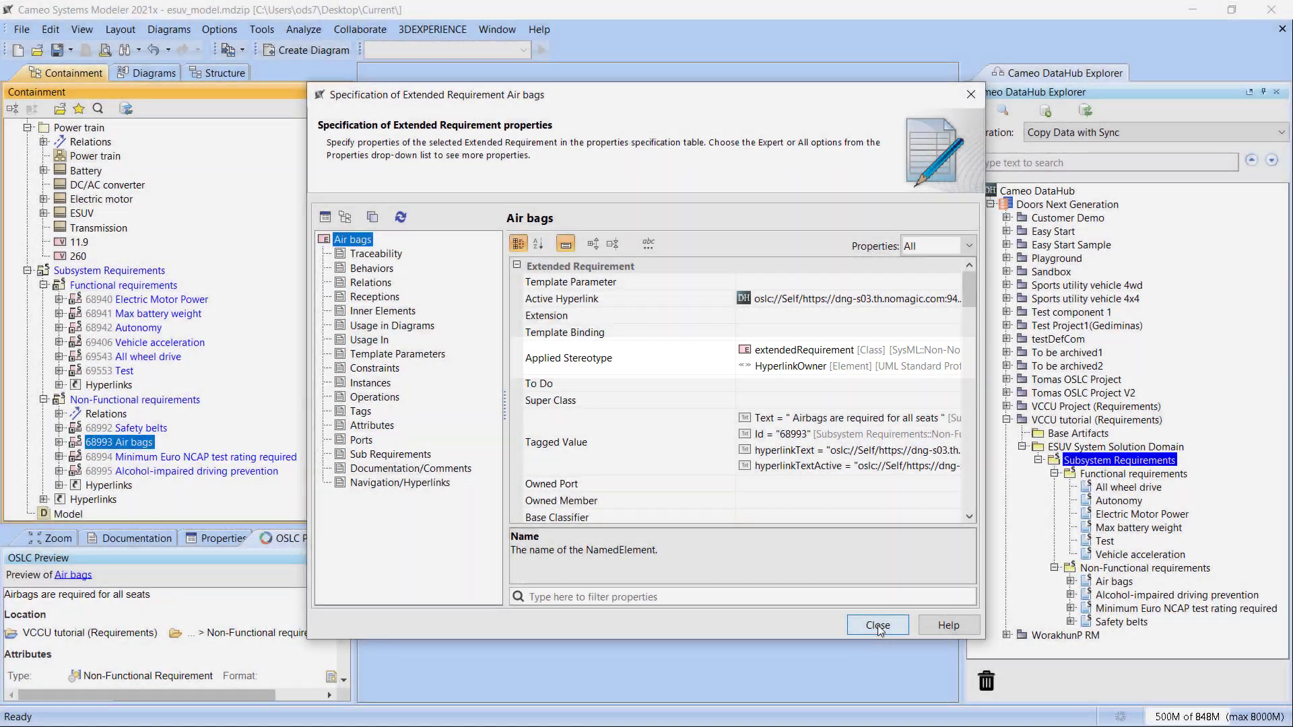
left_click(877, 626)
double_click(152, 458)
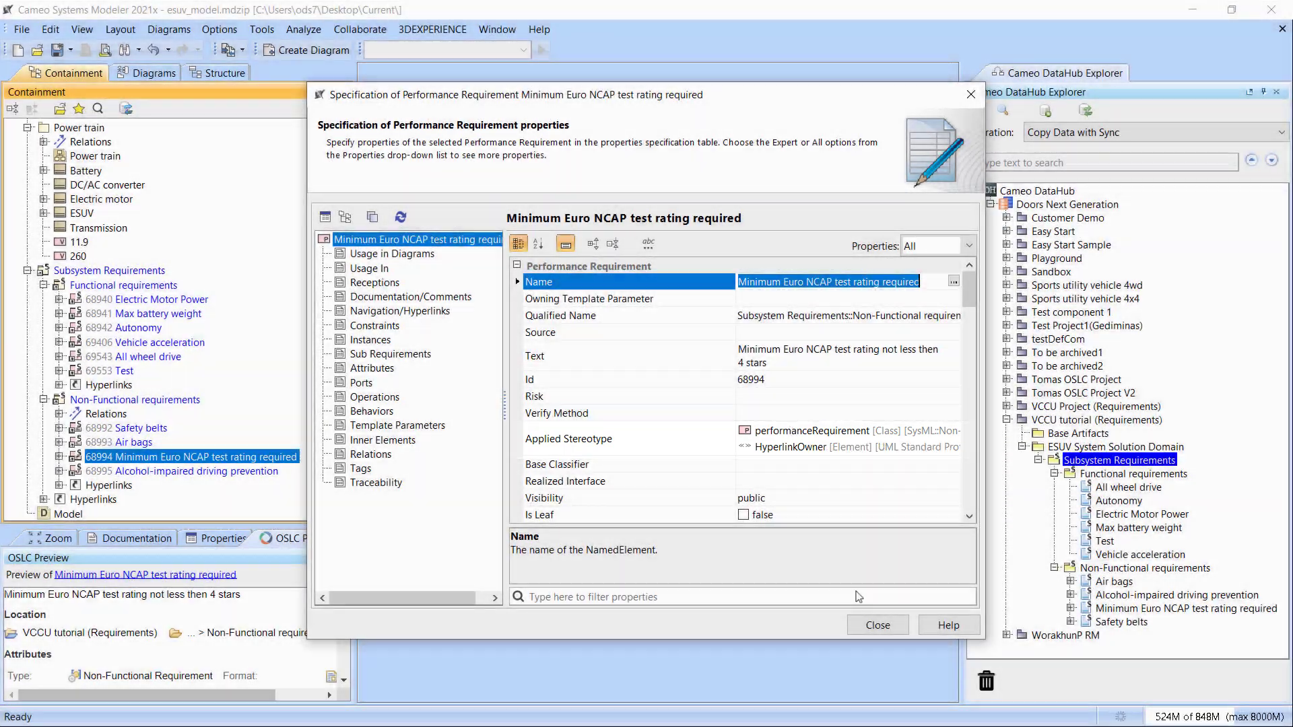
left_click(873, 630)
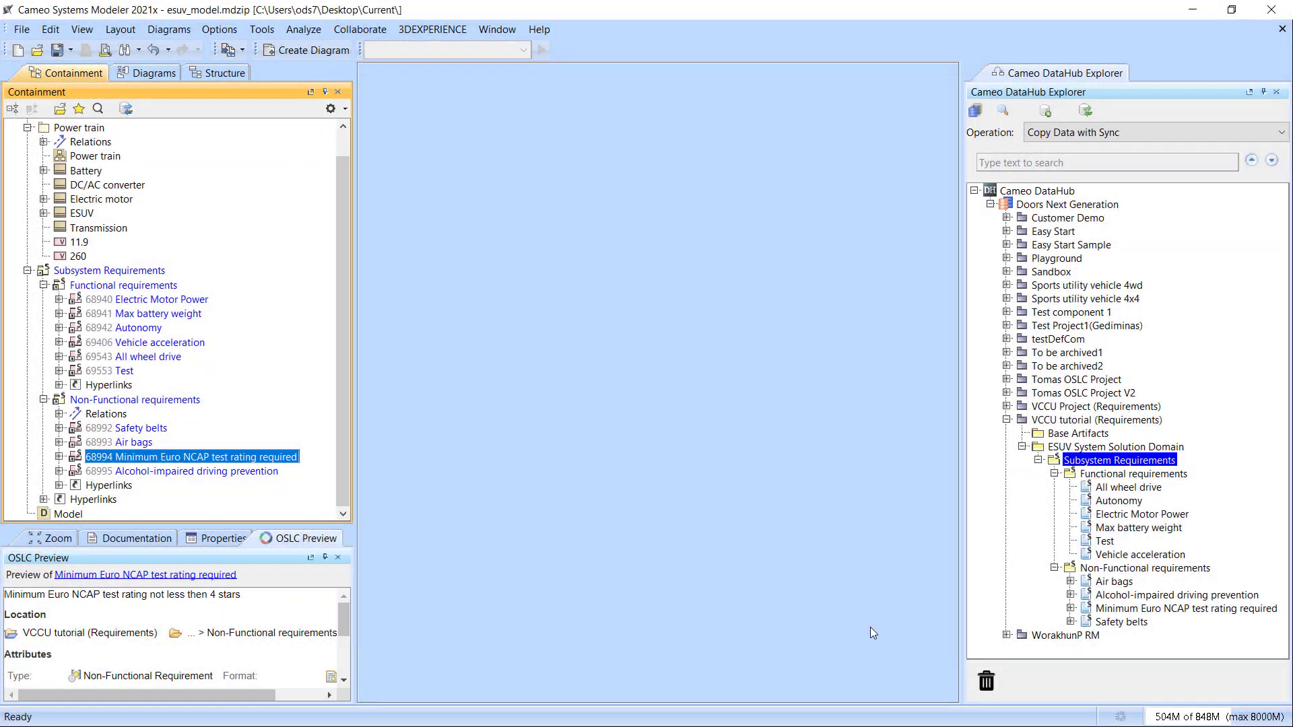